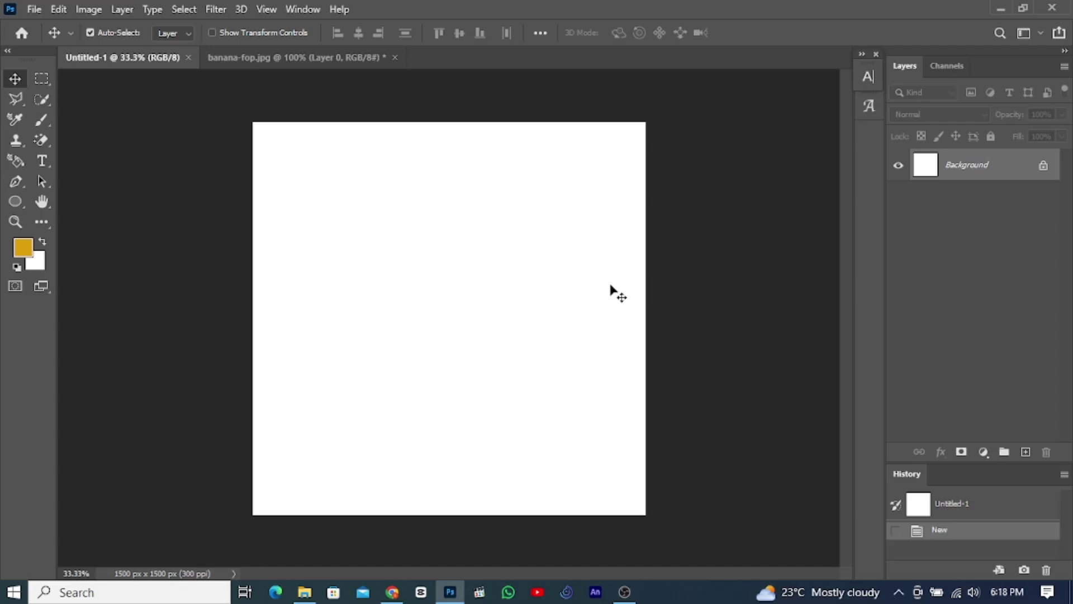
- Add a deep yellow Solid Color fill layer as the background
left_click(983, 452)
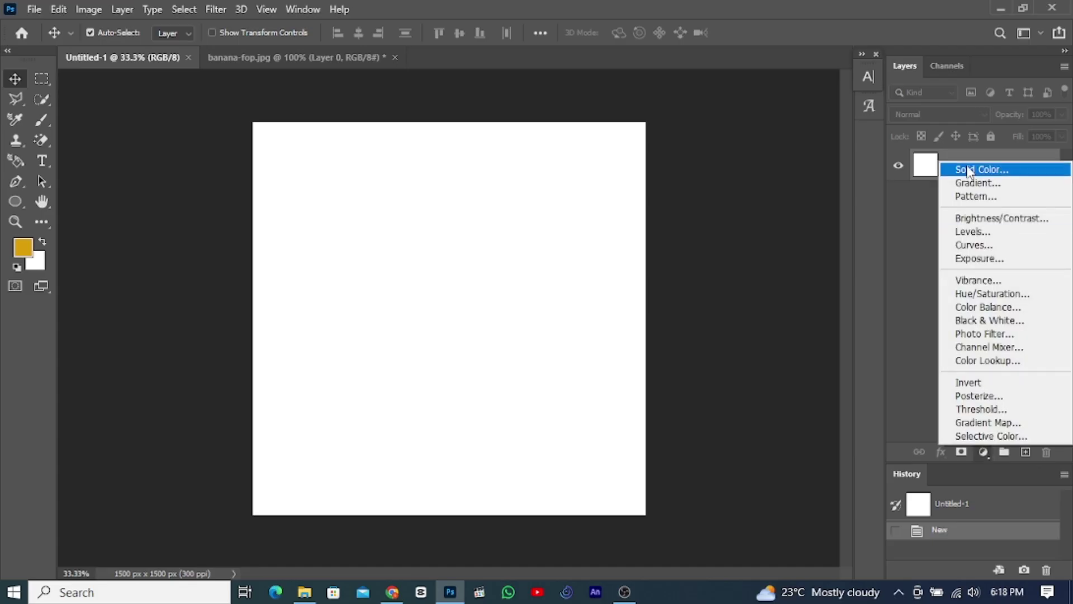
left_click(951, 165)
left_click(392, 57)
- Drag the bottle image into the document and scale it larger with Free Transform
mouse_move(192, 76)
left_mouse_down()
mouse_move(430, 308)
mouse_move(497, 315)
left_mouse_up()
key("ctrl+t")
key("Return")
- Paint a trial light yellow soft glow on a new layer, then undo it
left_click(1025, 451)
left_click(23, 246)
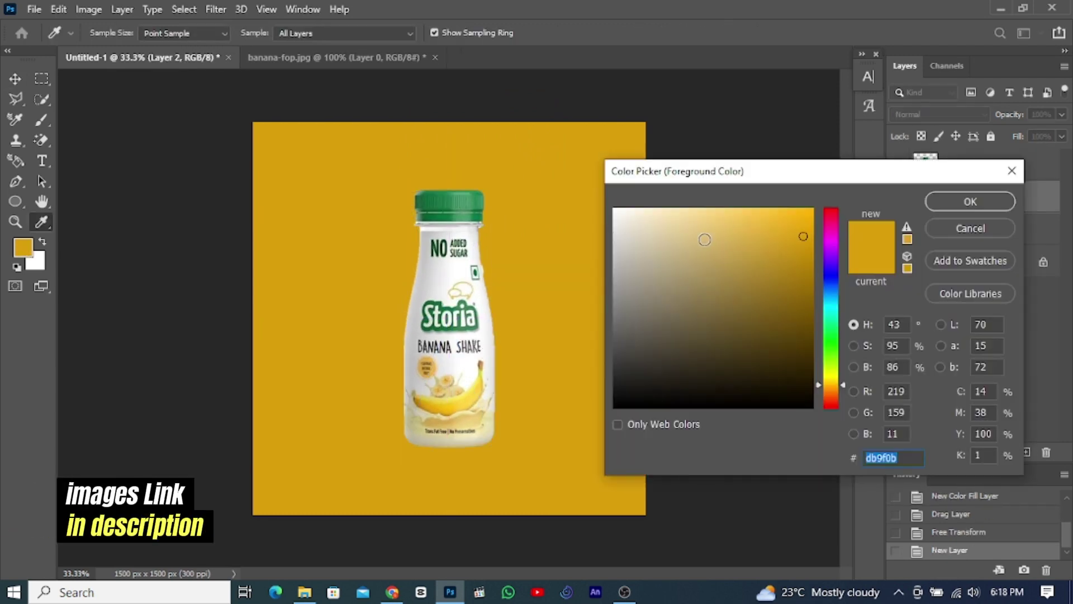
left_click(970, 202)
key("b")
left_click(113, 33)
key("Return")
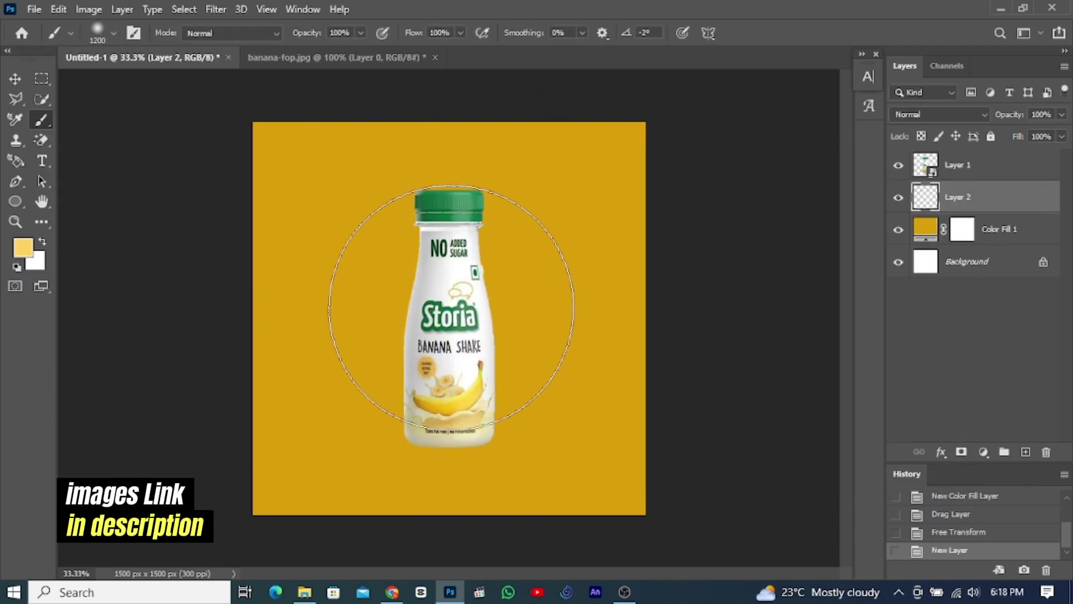
left_click(454, 318)
left_click(939, 114)
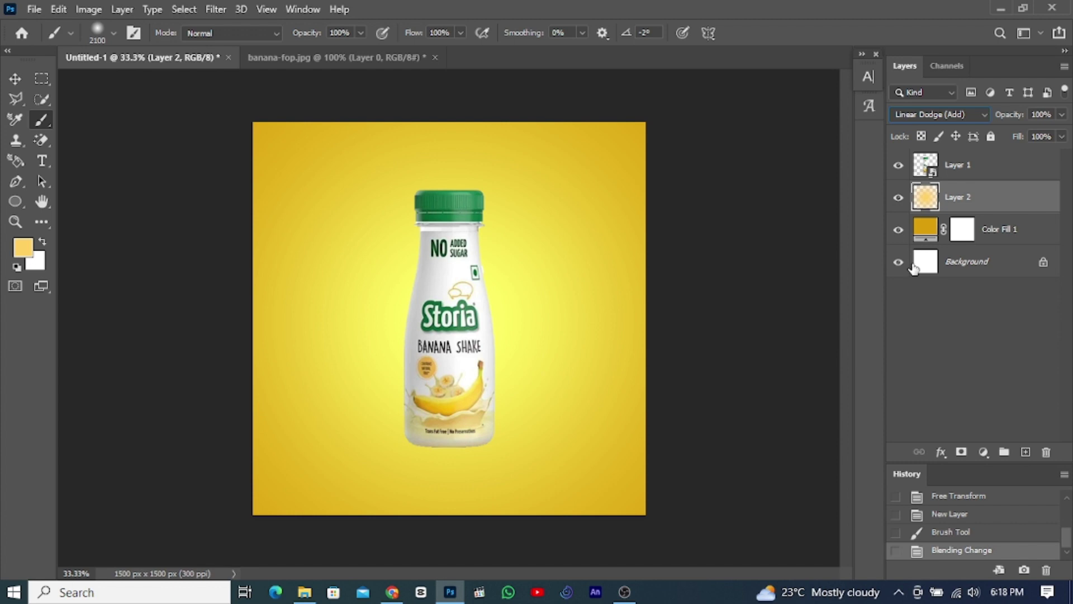
key("ctrl+z")
key("ctrl+z")
- Paint a large soft glow in the canvas centre with a brighter yellow
left_click(23, 246)
left_click(772, 223)
left_click(970, 201)
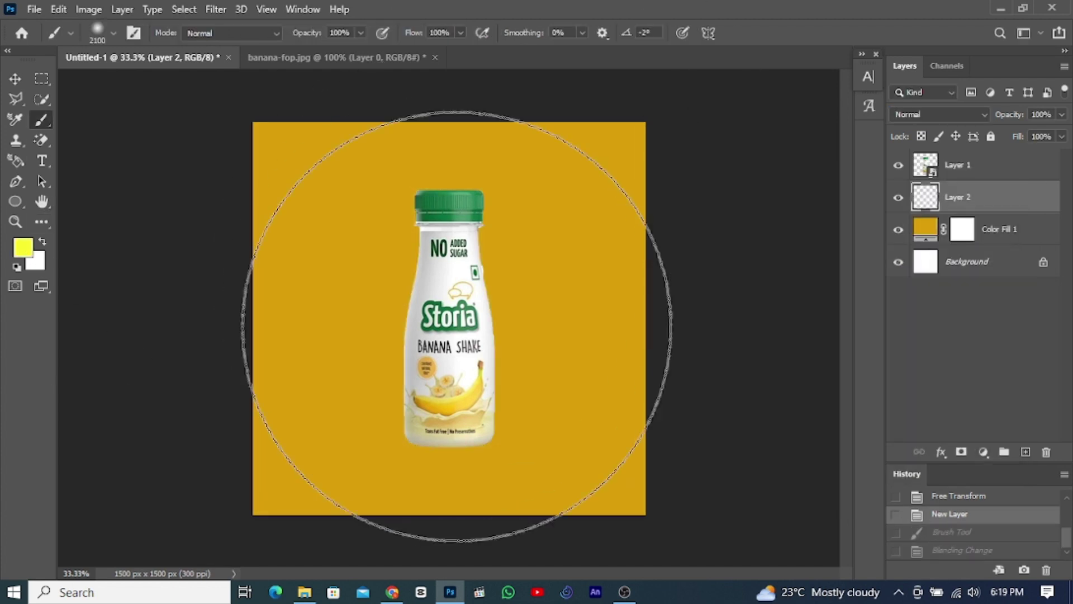
left_click(486, 333)
- Add Layer 3 beneath the bottle's Layer 1 and prepare a black soft brush
left_click(15, 79)
left_click(968, 168)
left_click(1026, 452)
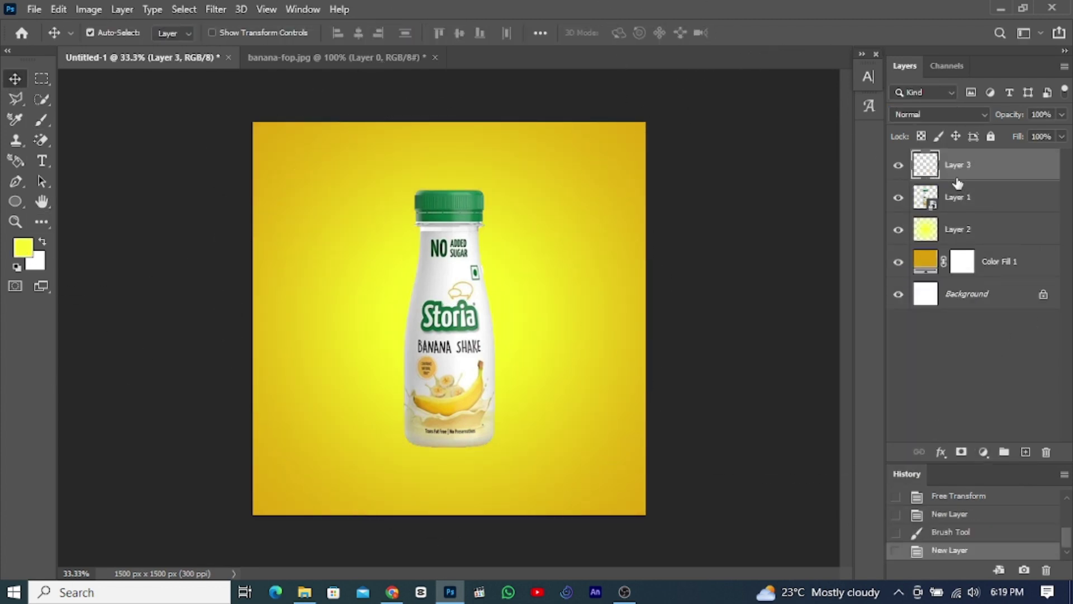
left_click_drag(958, 167, 958, 215)
left_click(42, 120)
left_click(113, 33)
key("Return")
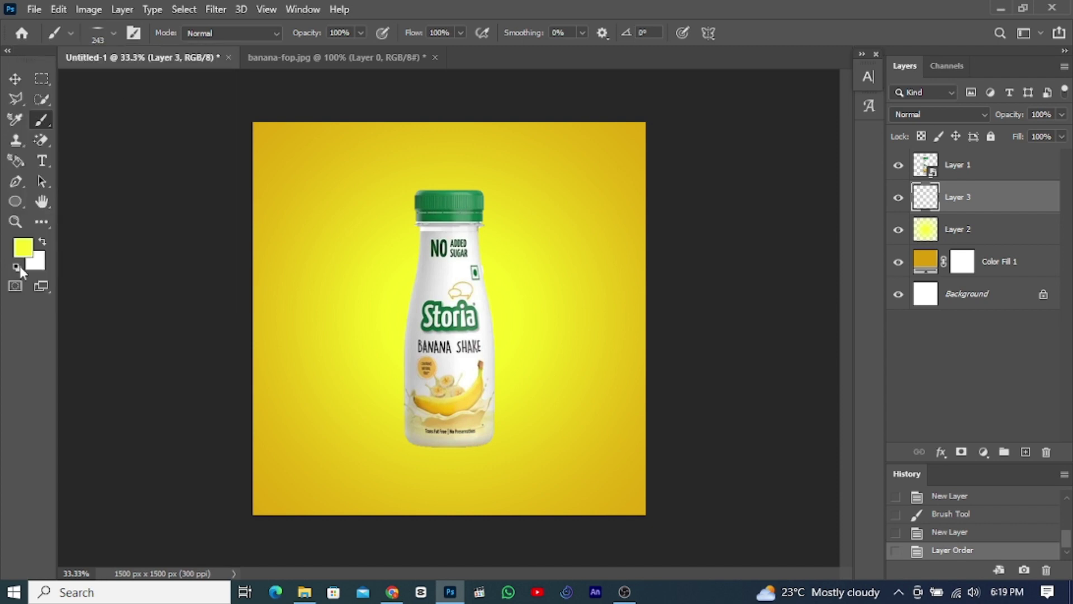
- Darken the bottle's Layer 1 slightly with Camera Raw exposure -0.20
key("v")
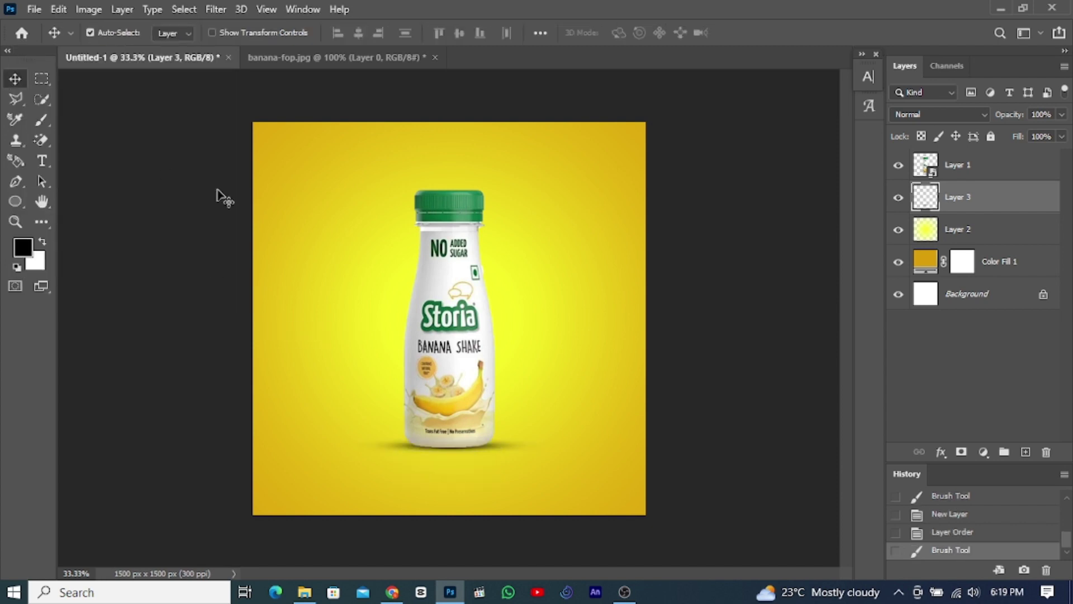
left_click(971, 170)
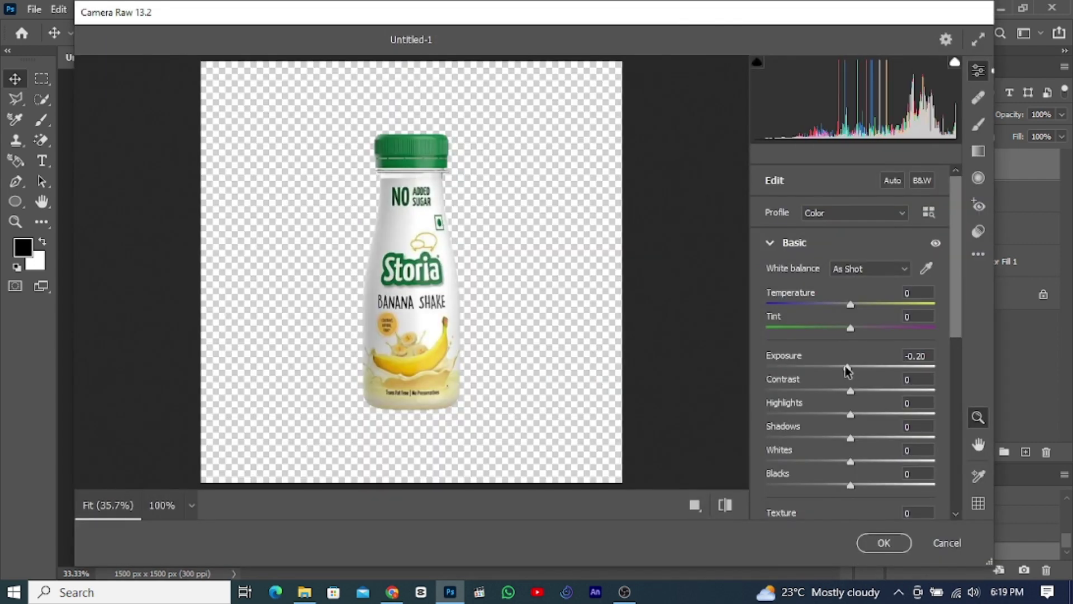
left_click(882, 542)
- Place the bananas image embedded, scaled down and leaning against the bottle's lower right
left_click(34, 9)
left_click(73, 298)
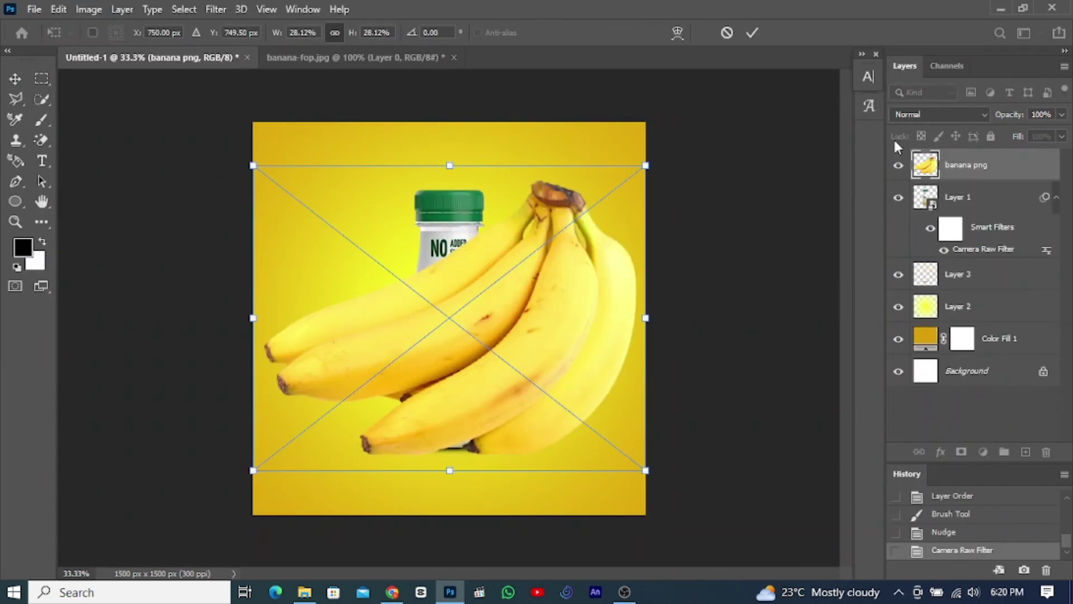
left_click_drag(312, 422, 470, 409)
left_click_drag(529, 364, 485, 425)
key("Return")
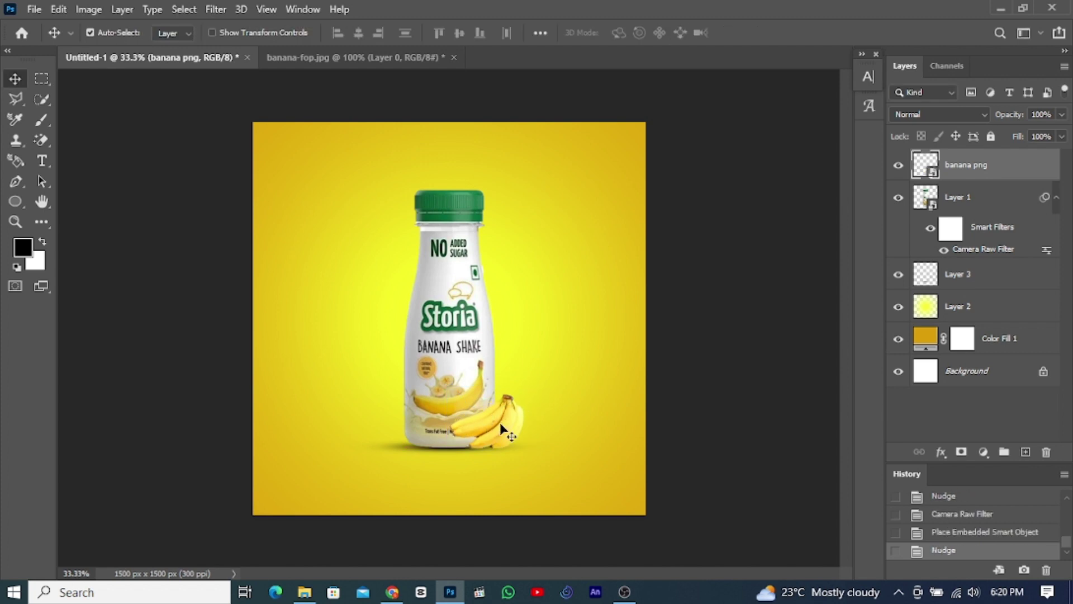
key("ctrl+t")
left_click_drag(525, 393, 536, 385)
key("Return")
key("Right")
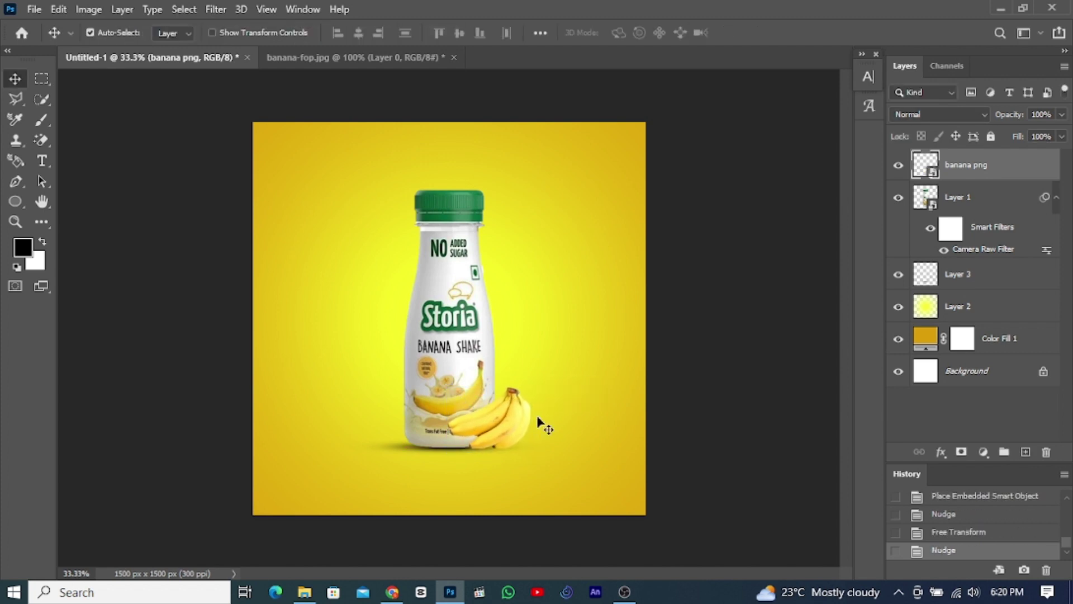
- Duplicate the shadow Layer 3 above Layer 1 and shrink it under the bananas
left_click(968, 276)
key("ctrl+j")
left_click_drag(969, 277, 956, 189)
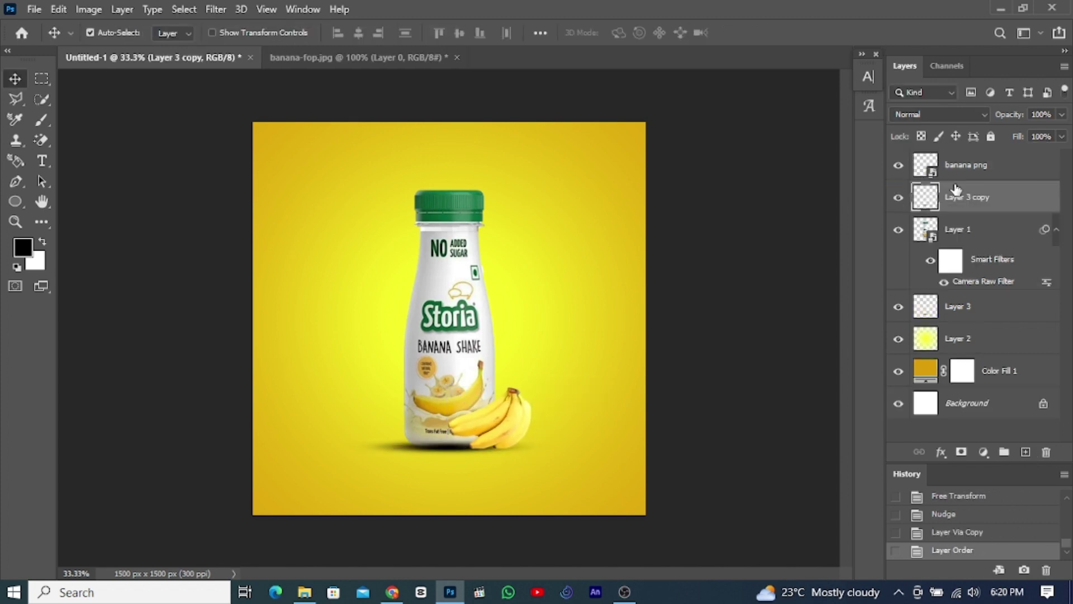
key("ctrl+t")
left_click_drag(506, 447, 470, 450)
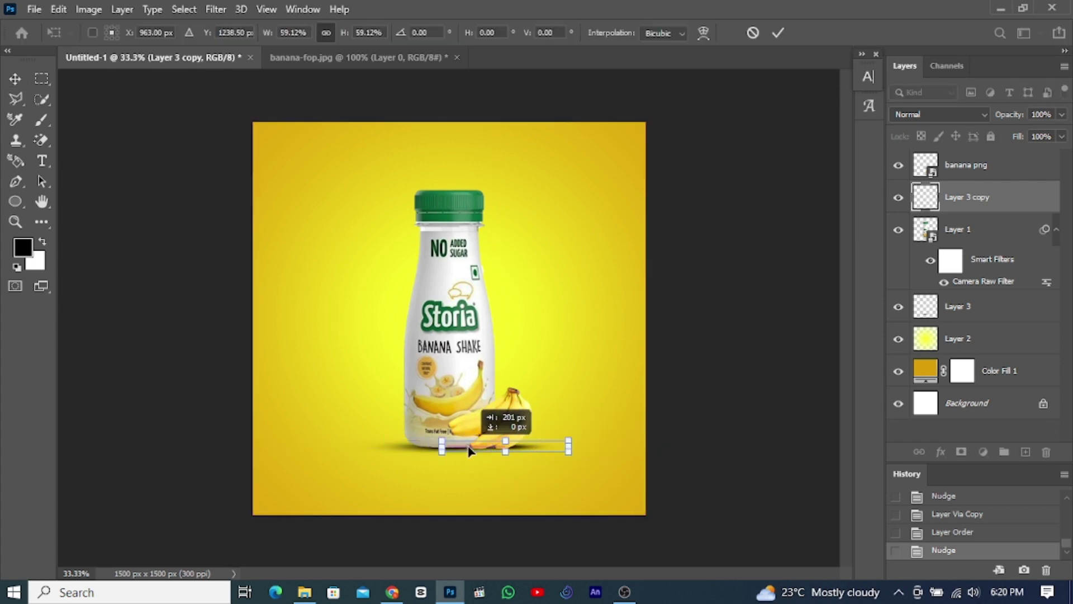
key("Return")
key("Up")
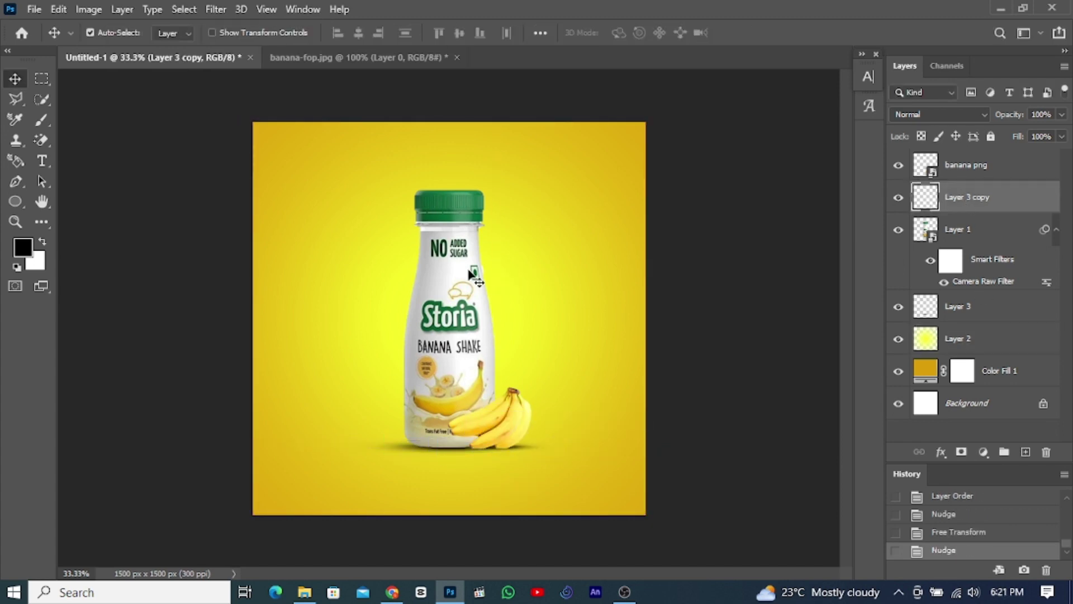
- Darken the banana png layer slightly with the Camera Raw Filter
left_click(499, 430)
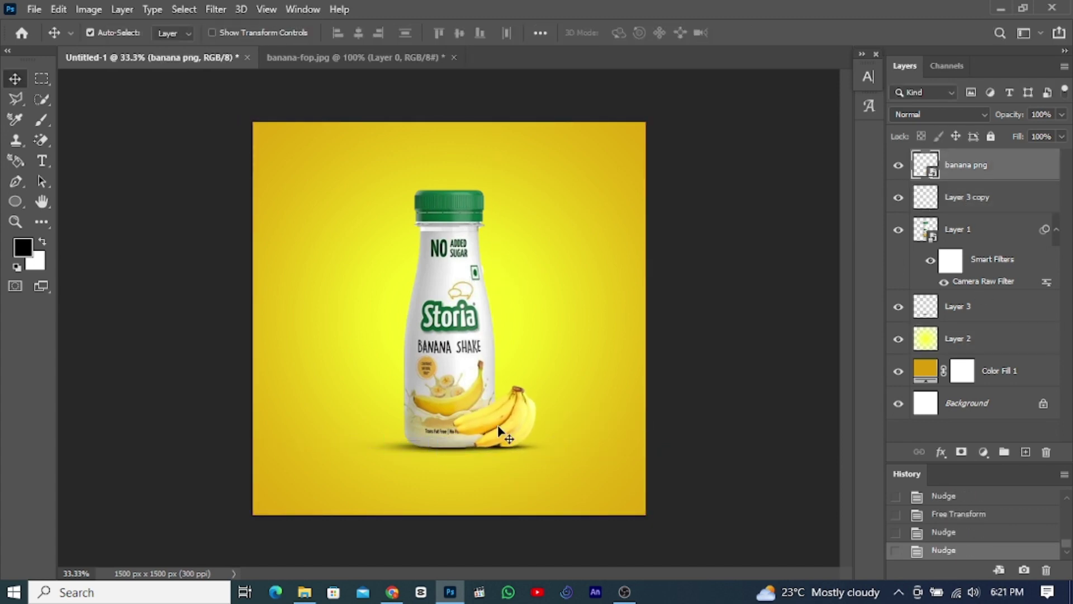
key("ctrl+shift+a")
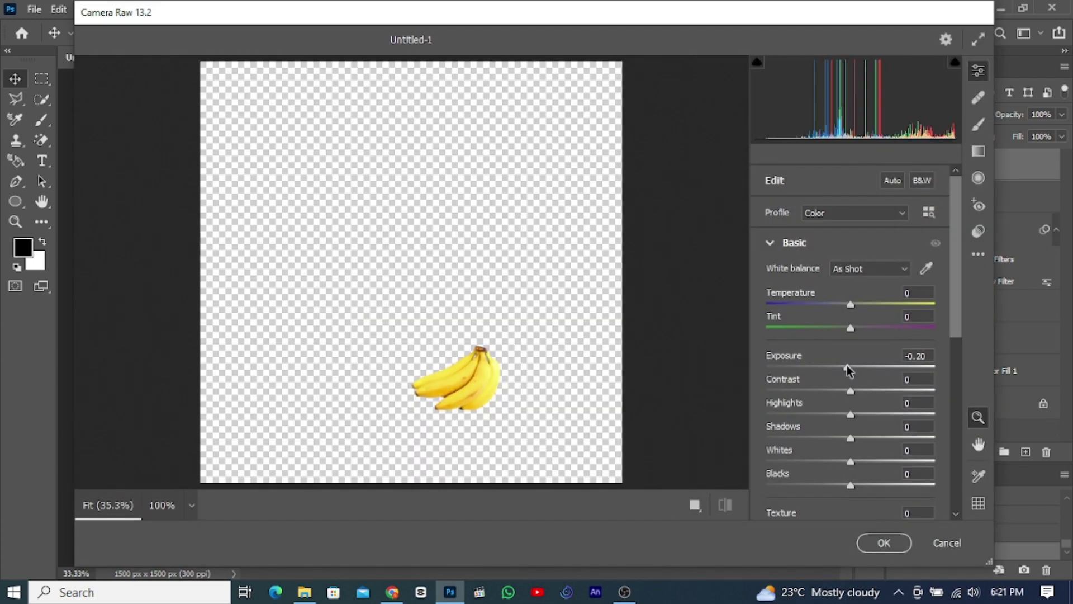
key("Return")
- Place milk splash image 7 around the bottle, with its layer just above Layer 2
left_click(29, 11)
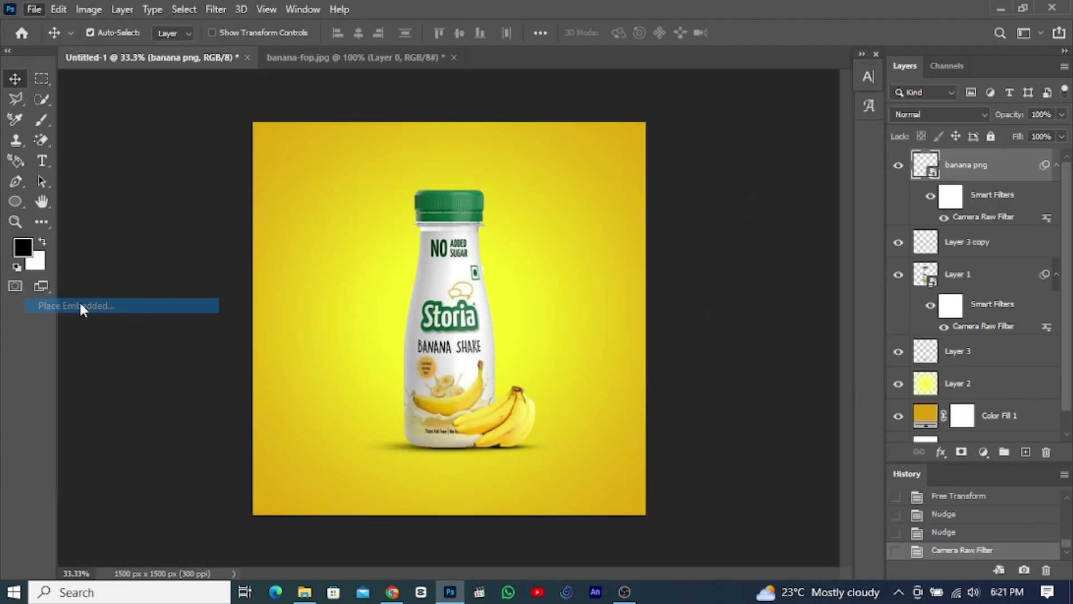
left_click(81, 319)
double_click(910, 216)
left_click_drag(433, 343, 467, 351)
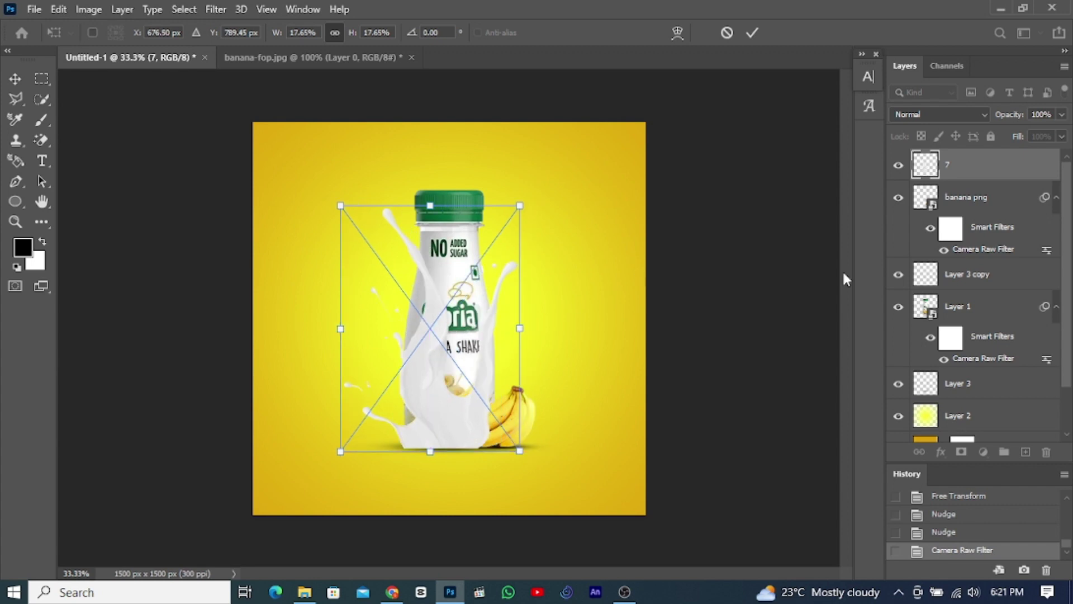
key("Return")
left_click_drag(962, 165, 947, 407)
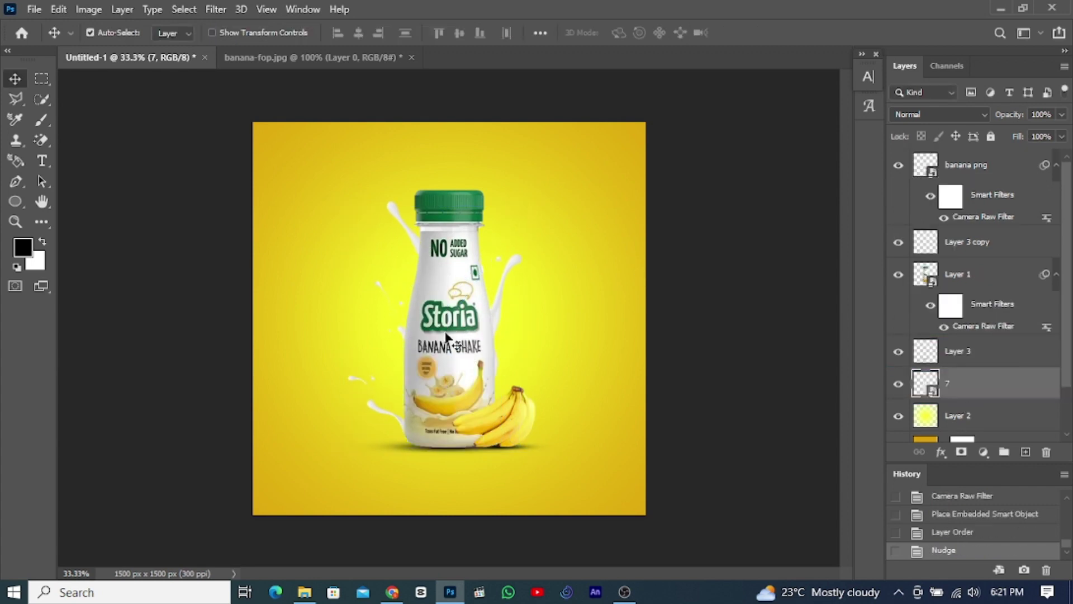
- Place milk splash image 2, rotated and shrunk to rise beside the bottle's upper right shoulder
left_click(34, 10)
left_click(84, 305)
double_click(702, 211)
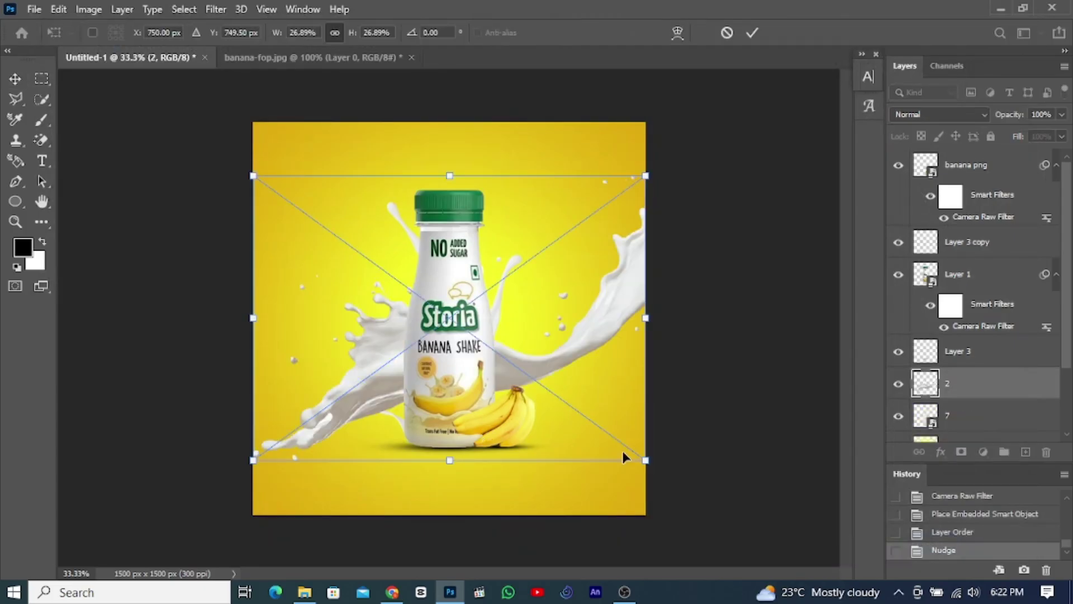
left_click_drag(622, 455, 296, 351)
mouse_move(676, 234)
left_mouse_down()
mouse_move(532, 360)
mouse_move(503, 302)
left_mouse_up()
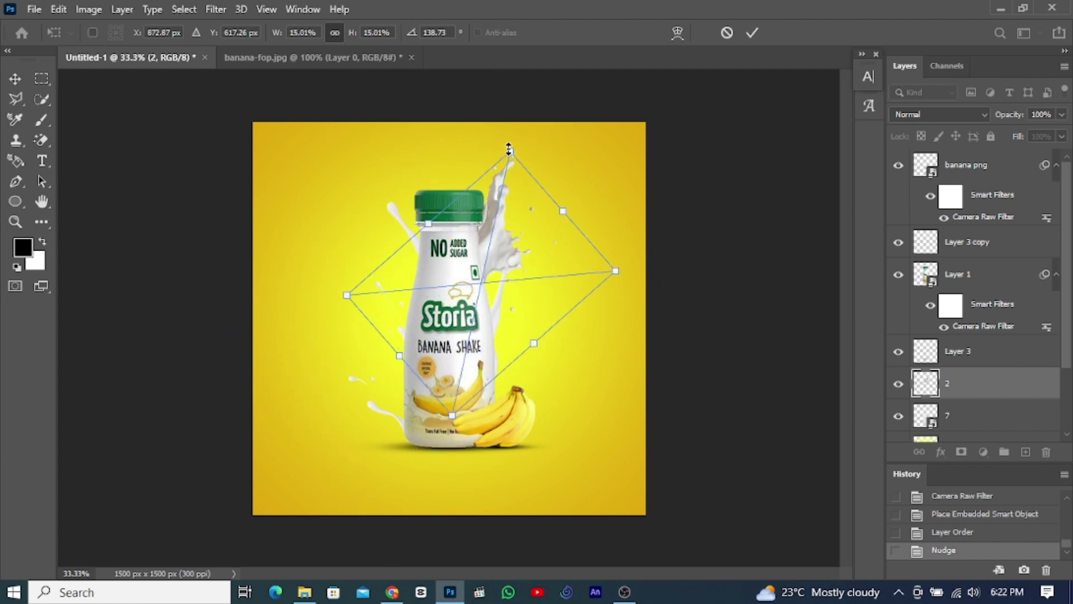
left_click_drag(510, 148, 473, 307)
mouse_move(615, 250)
left_mouse_down()
mouse_move(647, 257)
mouse_move(502, 305)
left_mouse_up()
key("Return")
- Fine-tune the second splash's size and position with Free Transform
scroll(946, 363, "down", 1)
key("ctrl+t")
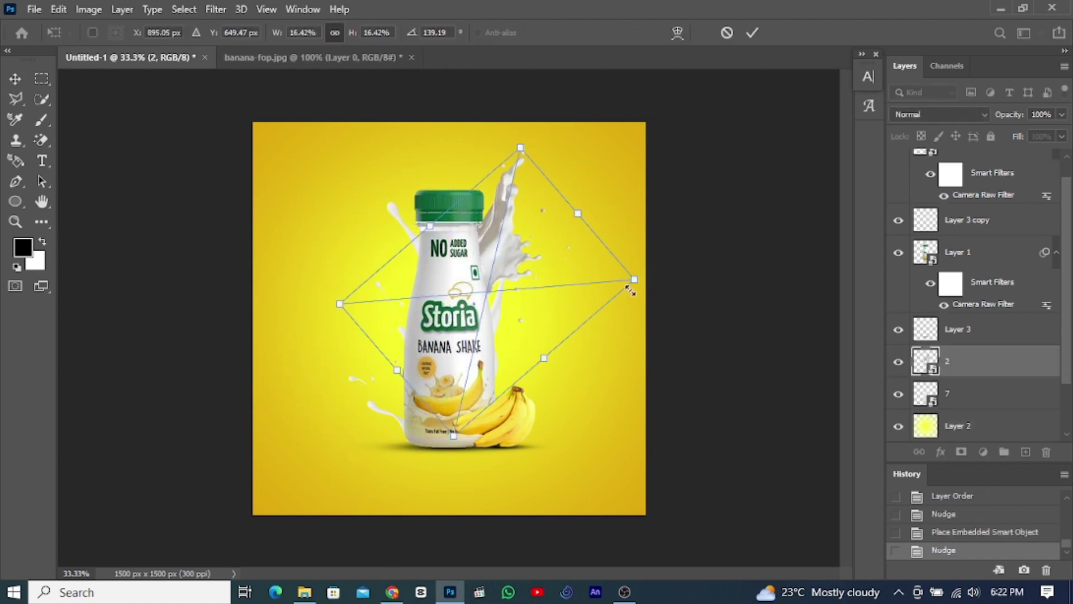
left_click_drag(633, 281, 620, 283)
key("Return")
key("ctrl+t")
key("Return")
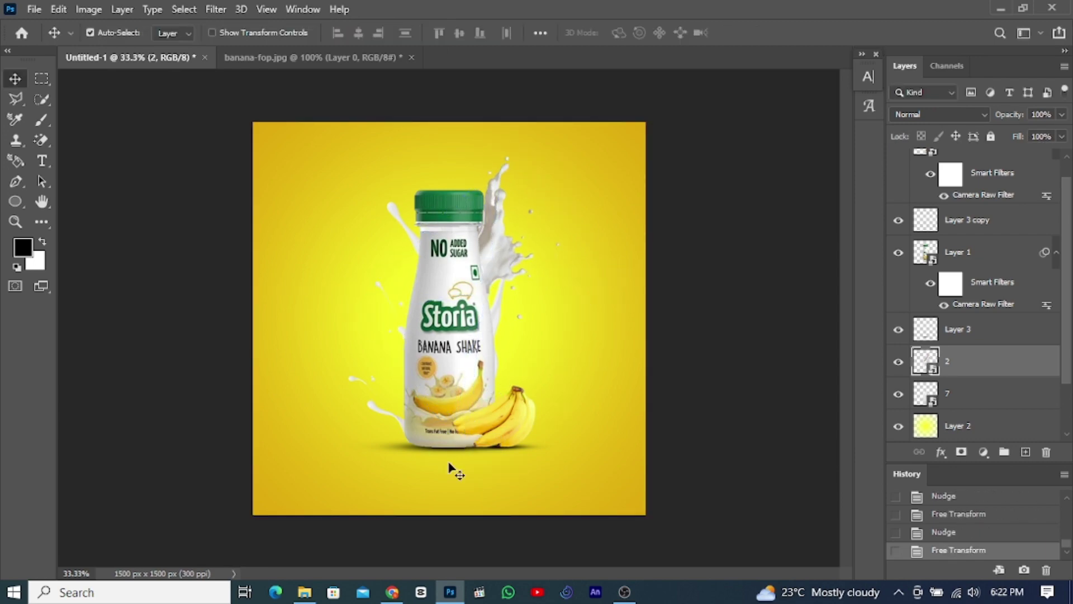
- Place milk swirl image 8 embedded and position it on the bottle
left_click(34, 9)
left_click(73, 339)
double_click(702, 215)
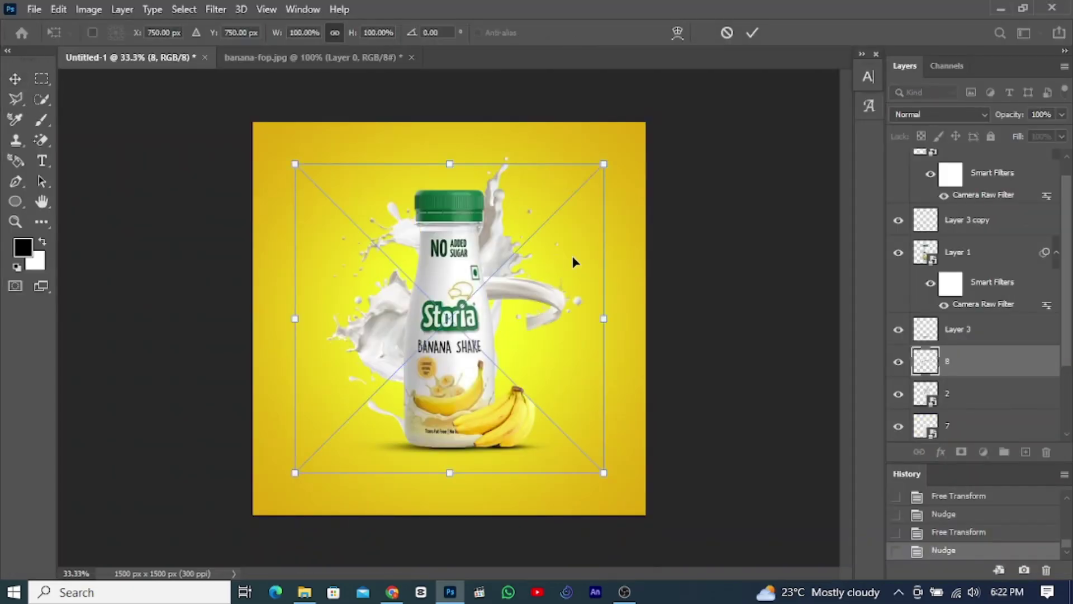
key("Return")
left_click_drag(973, 361, 959, 239)
left_click_drag(428, 310, 431, 318)
- Rotate the milk swirl about 22° so it wraps around the bottle
key("ctrl+t")
left_click_drag(584, 311, 478, 490)
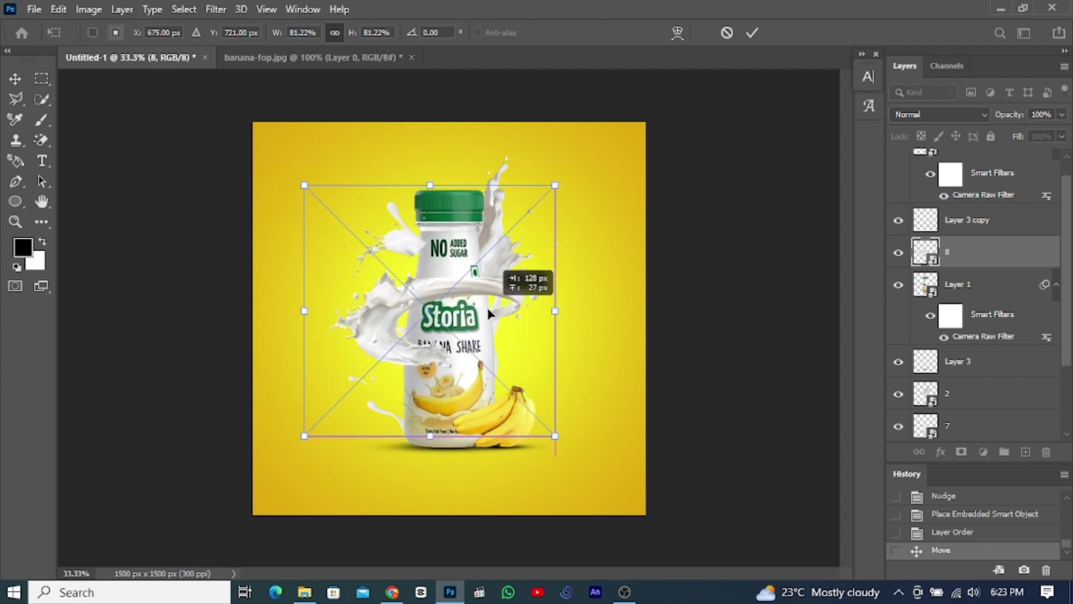
left_click_drag(454, 376, 454, 368)
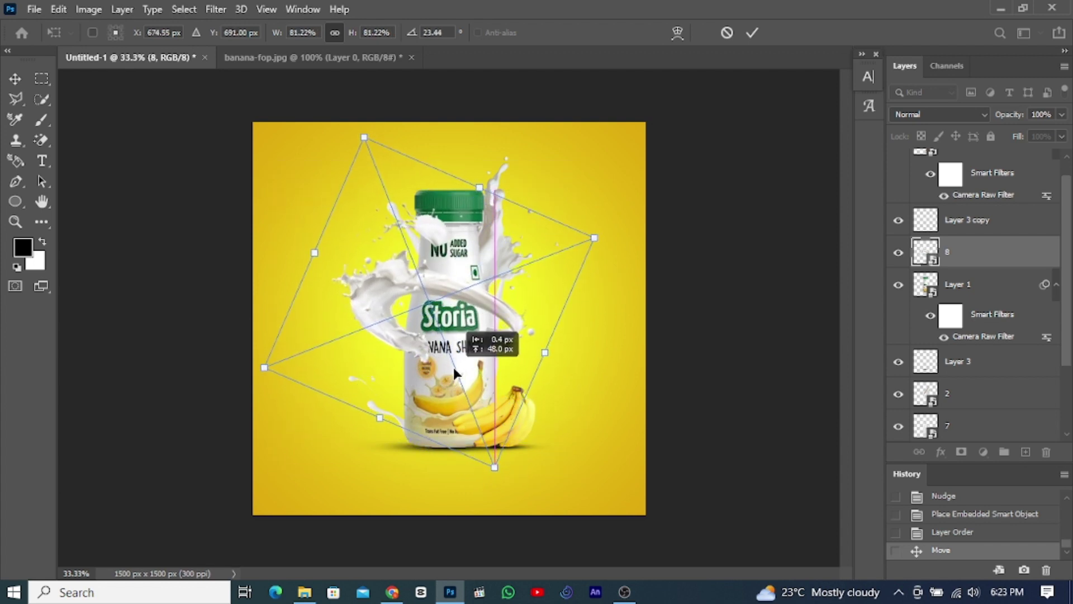
key("Return")
- Lasso the swirl's top above the bottle and delete it, rasterizing the layer
key("l")
left_click(378, 170)
left_click(330, 241)
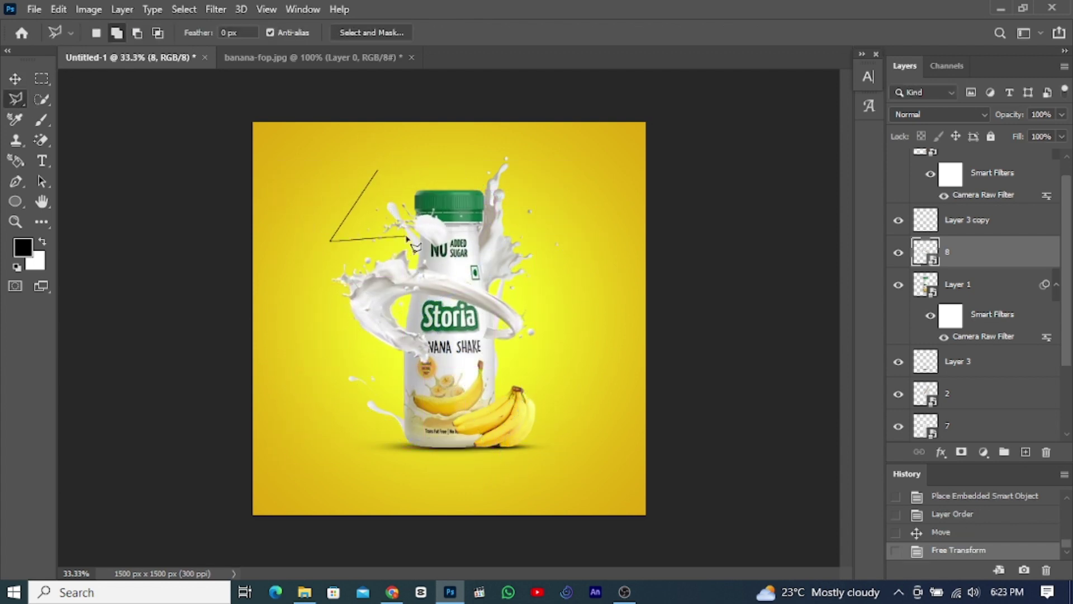
left_click(429, 159)
left_click(377, 169)
key("Delete")
key("Return")
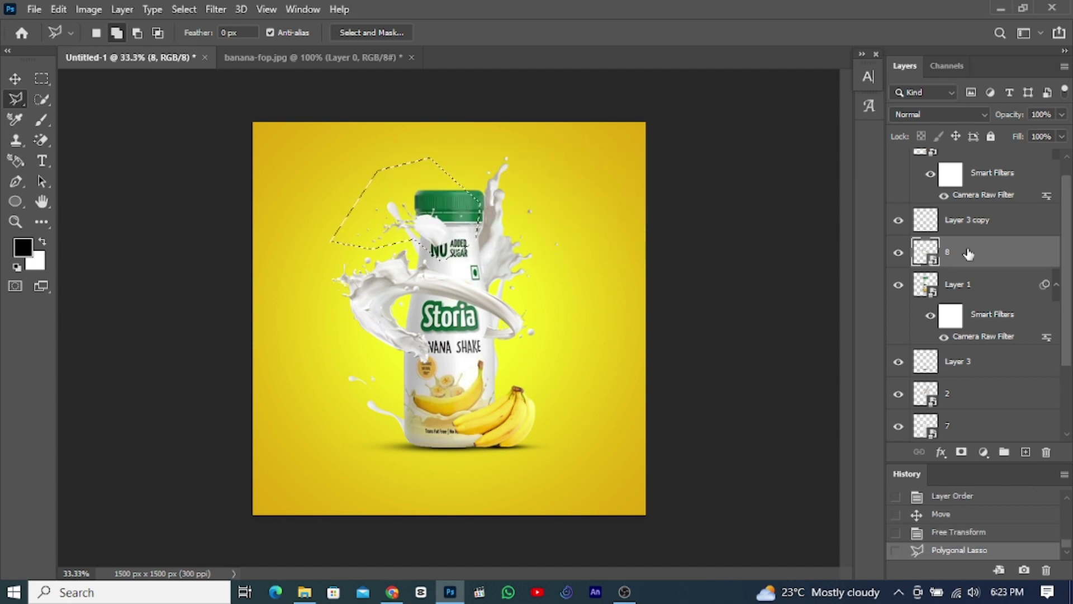
key("Delete")
- Scale the milk swirl down to about 71–76%, then widen its left and right sides slightly
key("ctrl+plus")
key("ctrl+plus")
key("ctrl+t")
left_click_drag(179, 256, 222, 313)
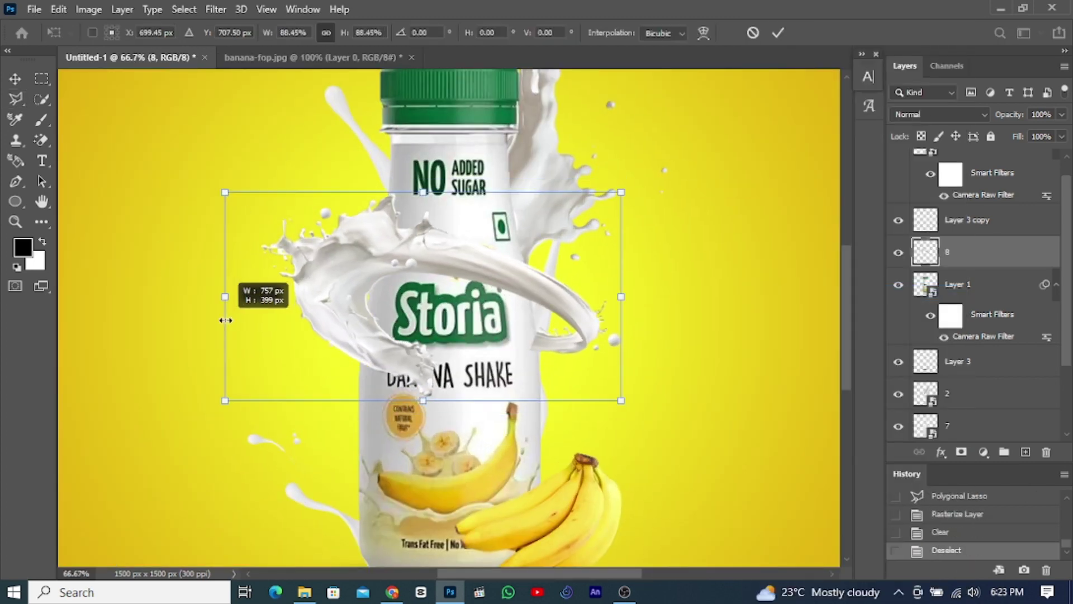
left_click_drag(468, 307, 499, 338)
left_click_drag(222, 187, 246, 193)
key("ctrl+0")
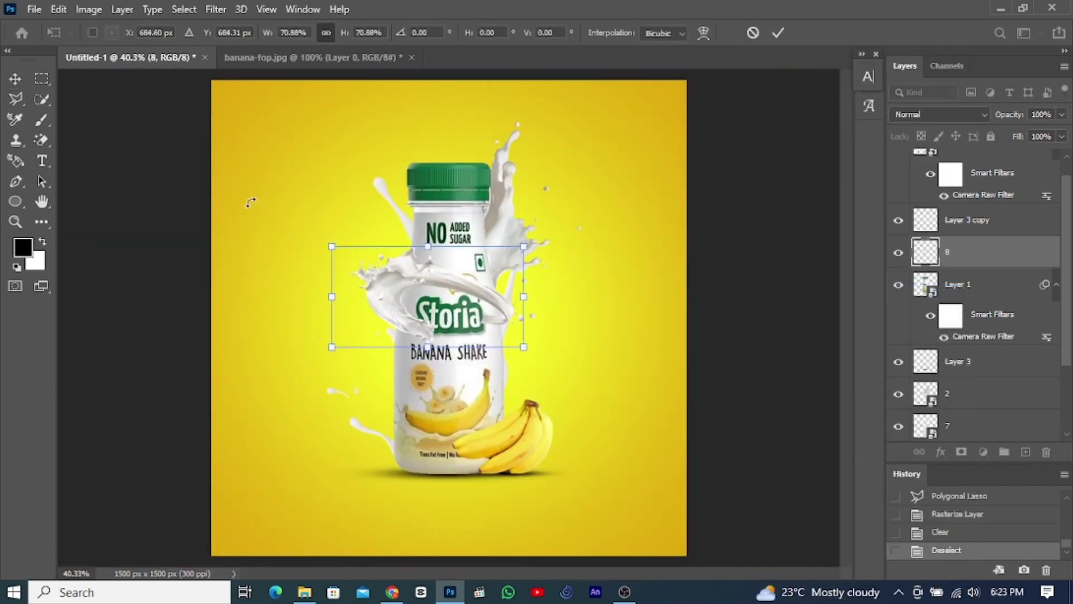
key("ctrl+1")
left_click_drag(629, 263, 634, 265)
left_click_drag(155, 266, 151, 268)
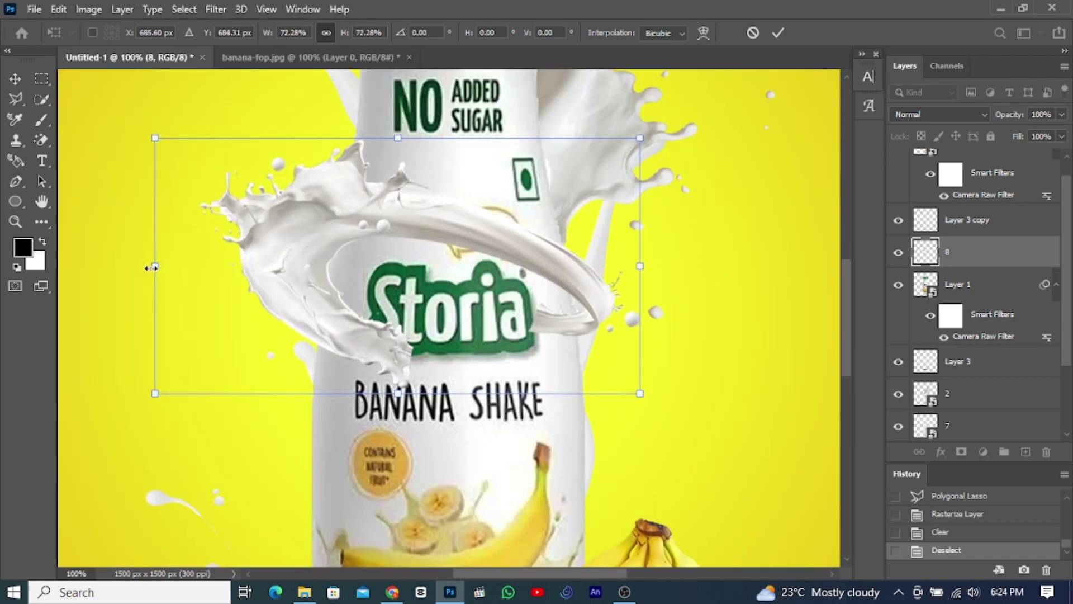
key("Return")
- Set the swirl layer to 60% opacity and pick the Eraser, undoing a stray nudge
key("6")
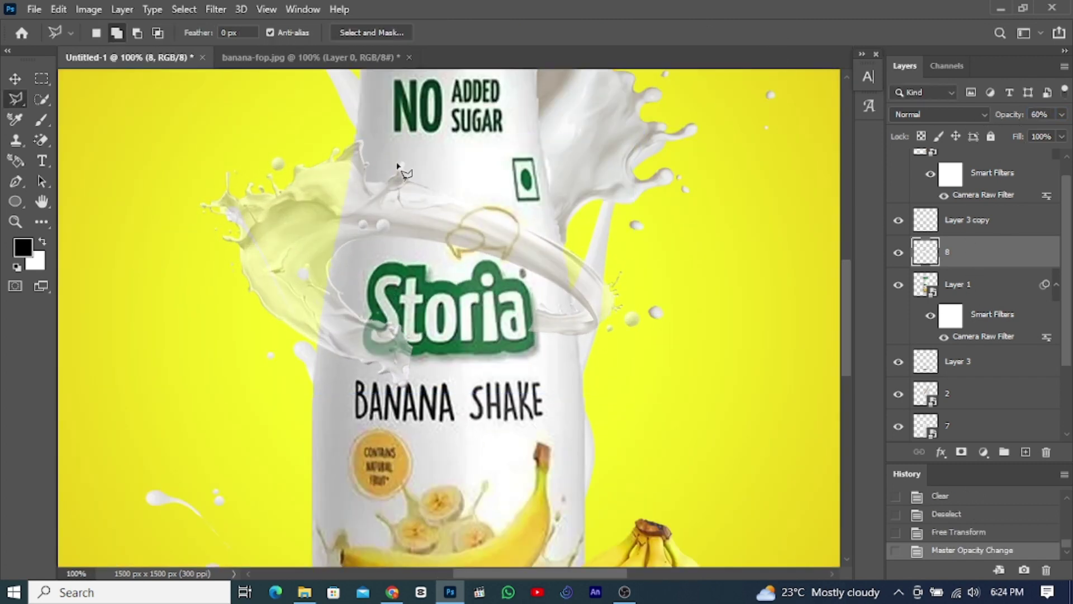
right_click(42, 140)
left_click(106, 140)
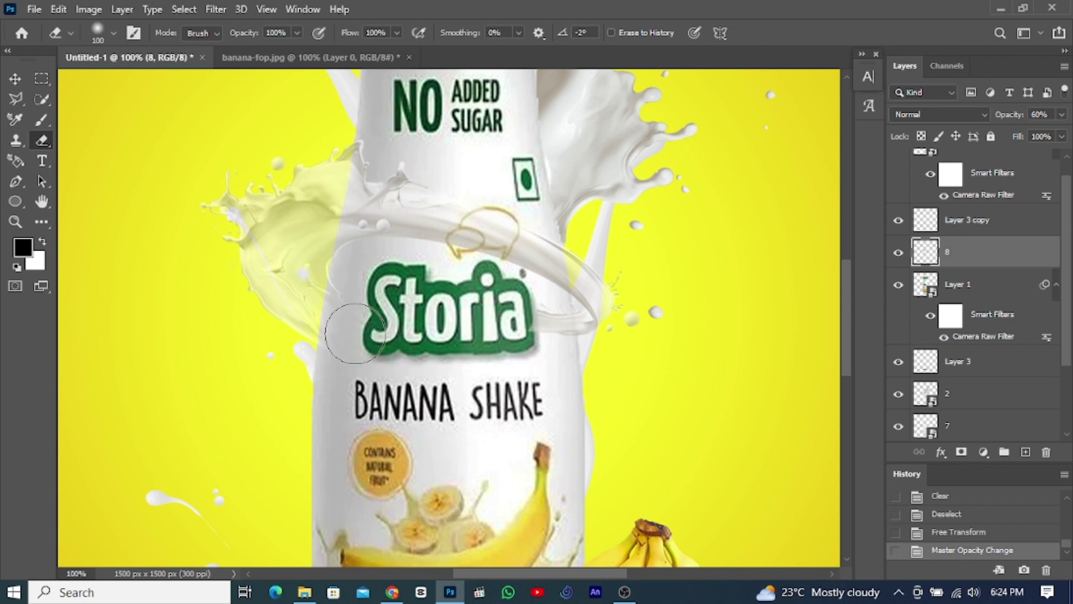
key("0")
key("ctrl+t")
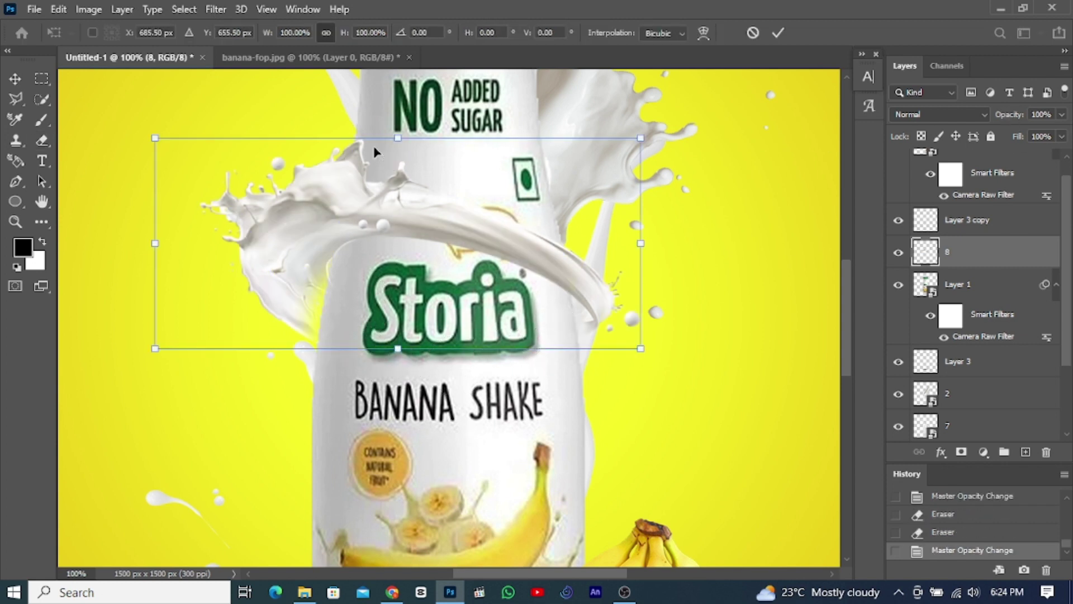
left_click_drag(349, 287, 354, 290)
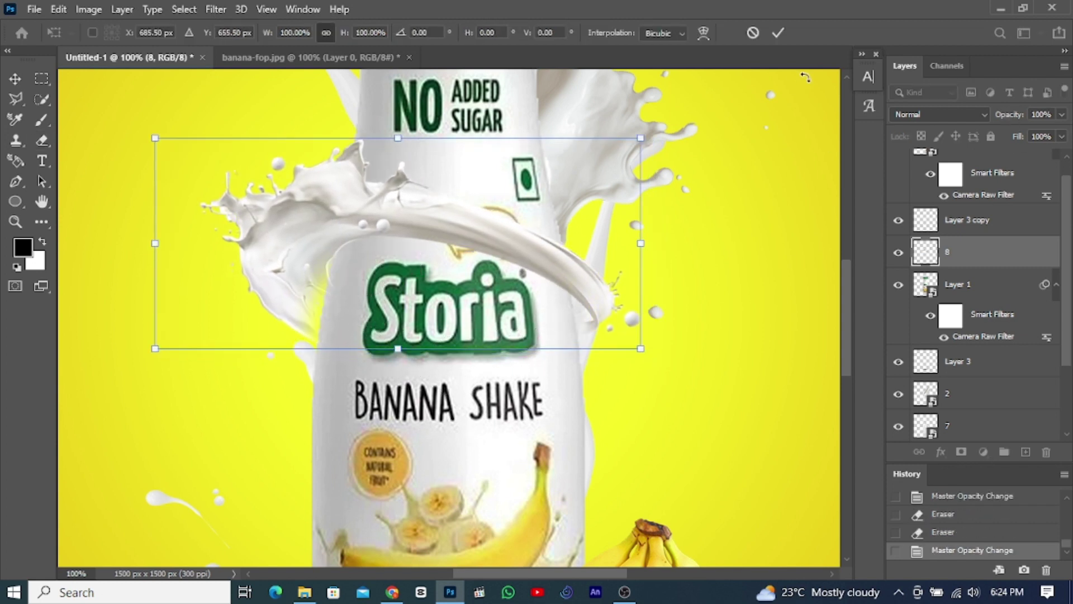
left_click(779, 33)
key("ctrl+z")
key("ctrl+z")
key("ctrl+z")
key("ctrl+z")
- Erase the swirl with a fully hard eraser where it overlaps the Storia logo and bottle
left_click(114, 33)
left_click_drag(121, 111, 168, 111)
key("Return")
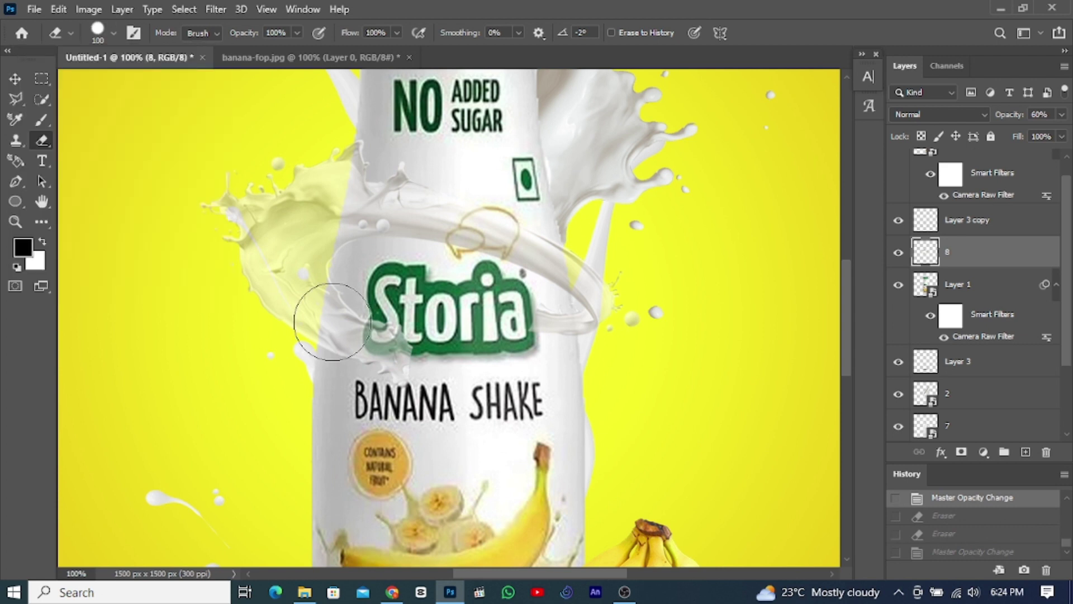
left_click(515, 336)
left_click(358, 336)
key("v")
key("0")
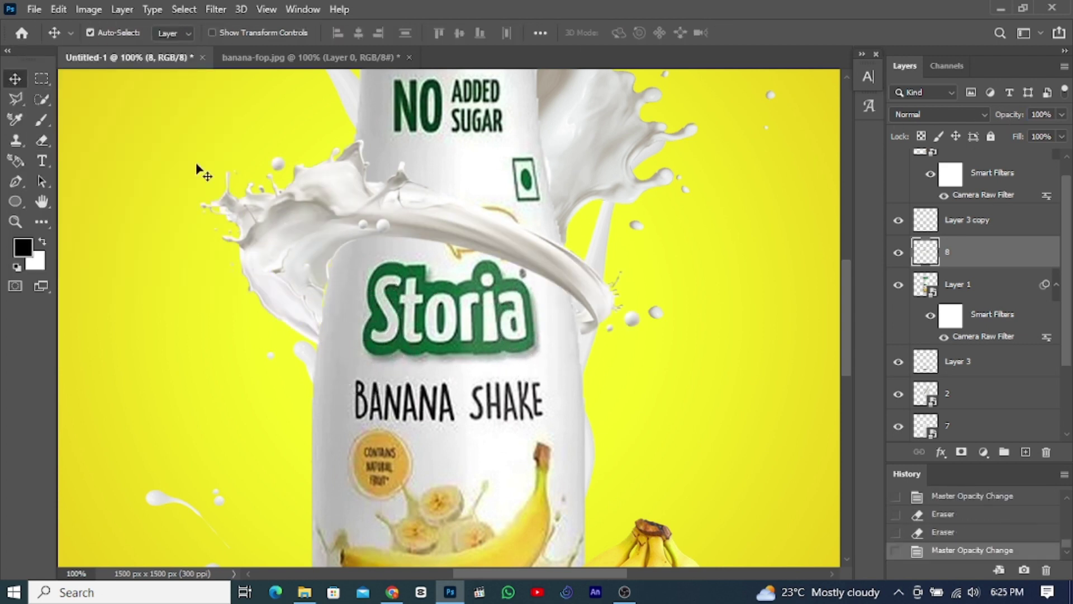
key("e")
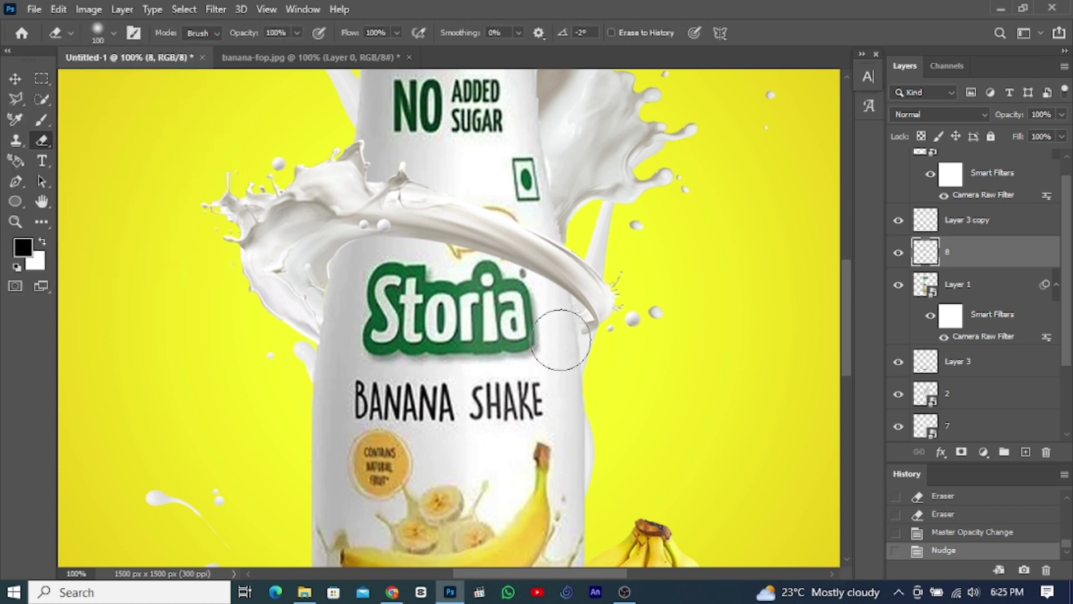
key("v")
key("ctrl+0")
- Apply Camera Raw Filter to the swirl and adjust layer 7's exposure
double_click(944, 334)
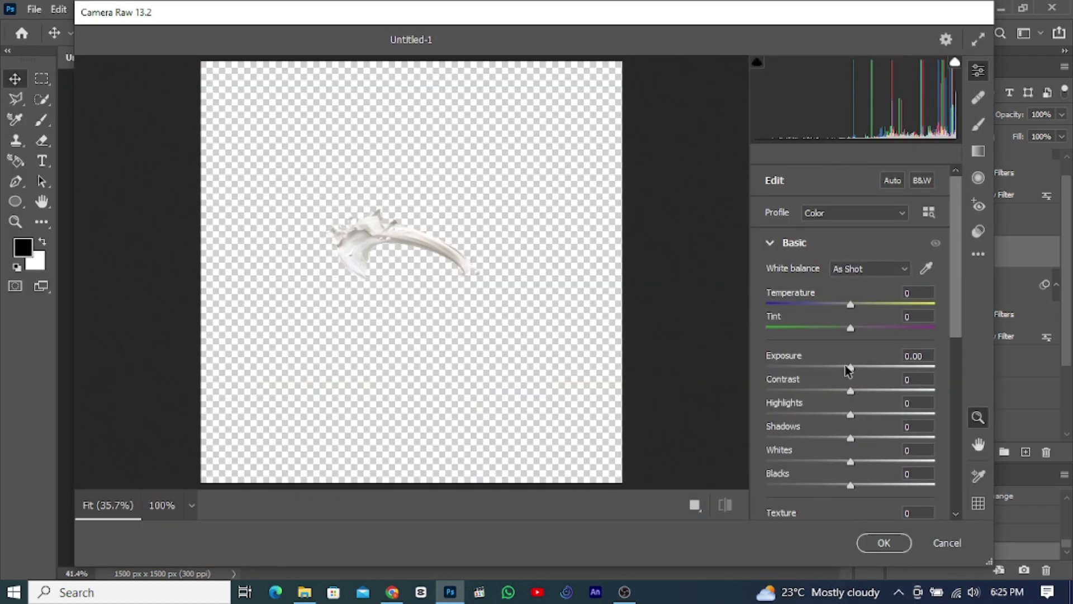
key("Return")
left_click(377, 435)
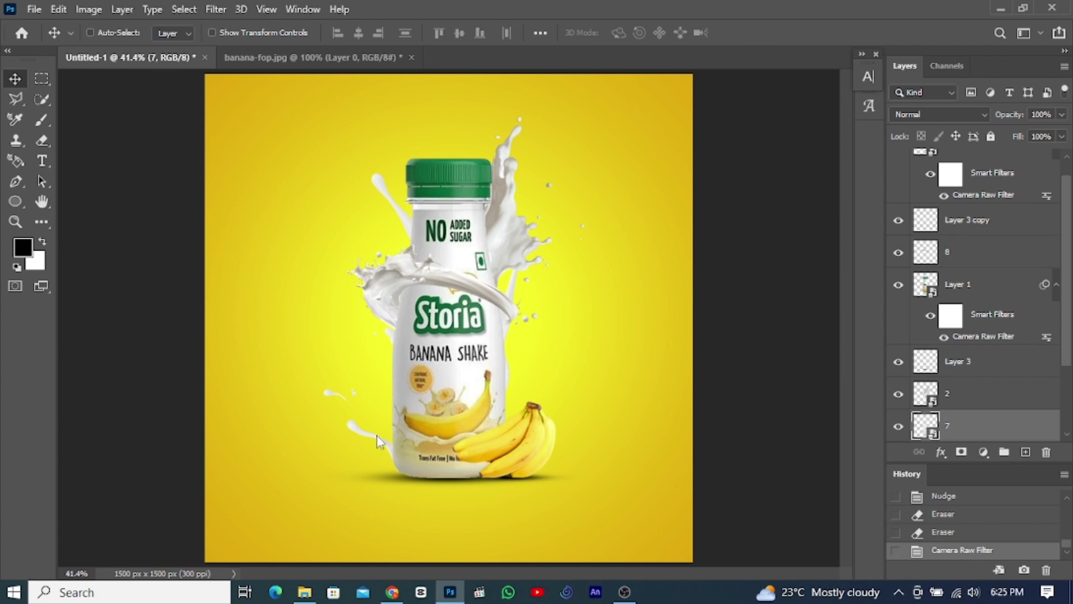
key("ctrl+shift+a")
left_click_drag(851, 367, 848, 365)
key("Return")
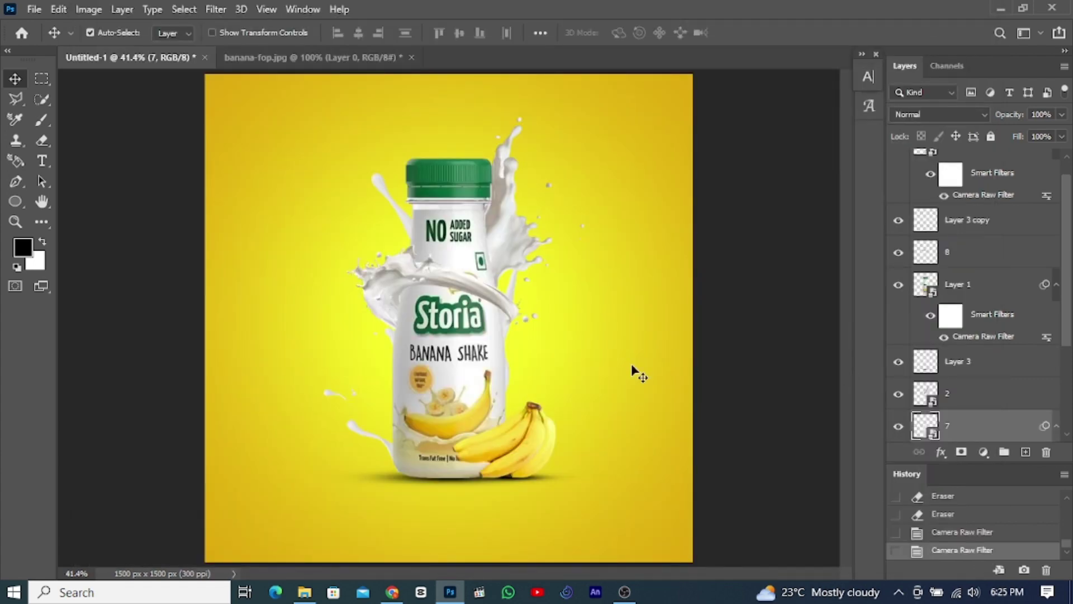
- Open banana chops.png and close banana-fop.jpg without saving
left_click(33, 10)
key("ctrl+w")
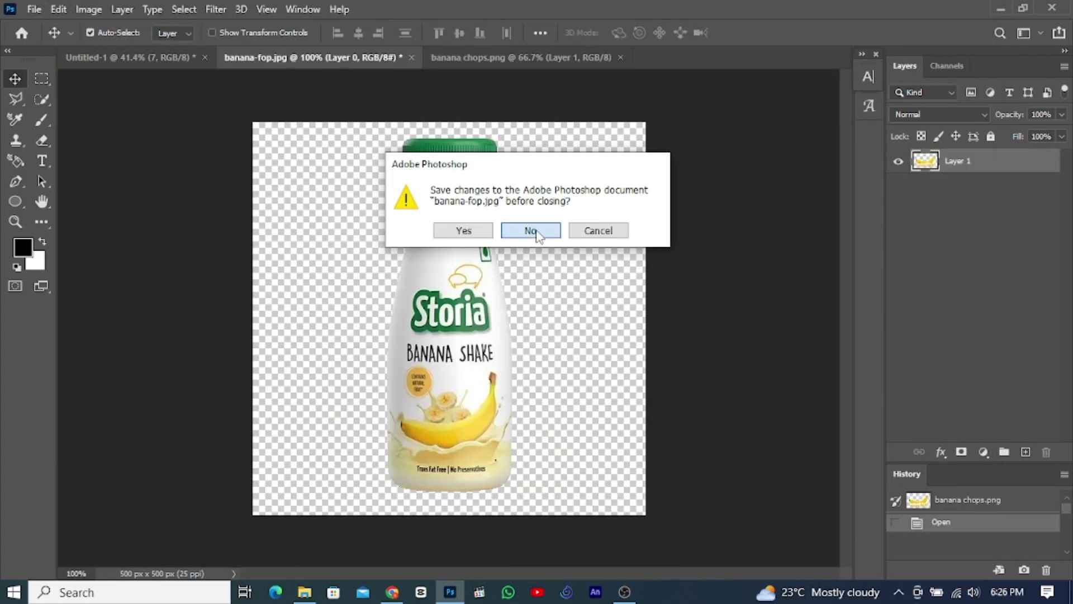
left_click(534, 232)
- Quick-select one banana slice in banana chops.png and copy it
left_click(42, 99)
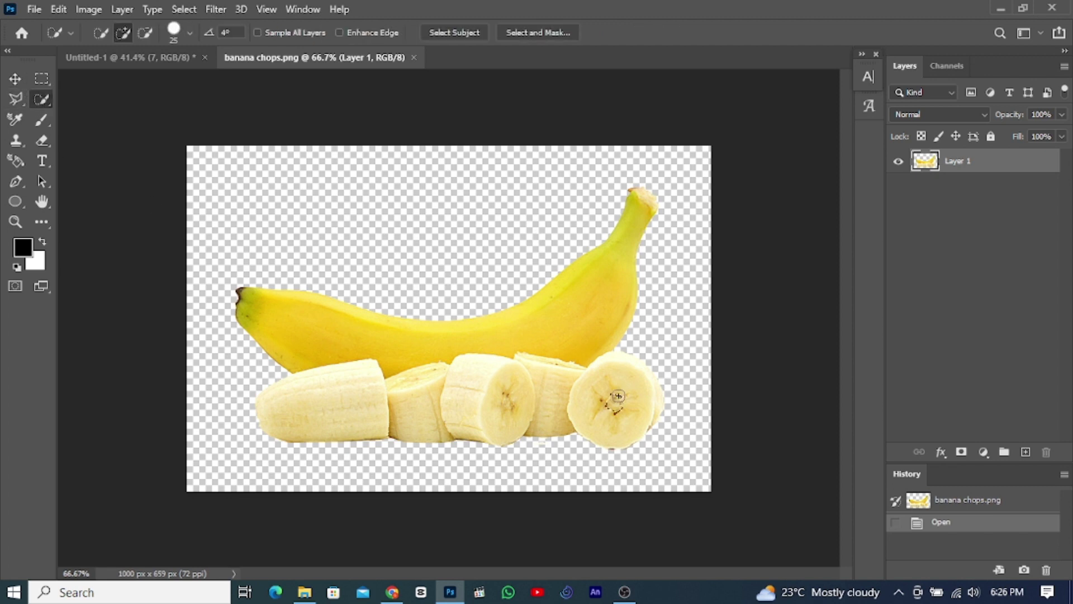
left_click_drag(615, 401, 653, 417)
key("ctrl+j")
left_click(956, 187)
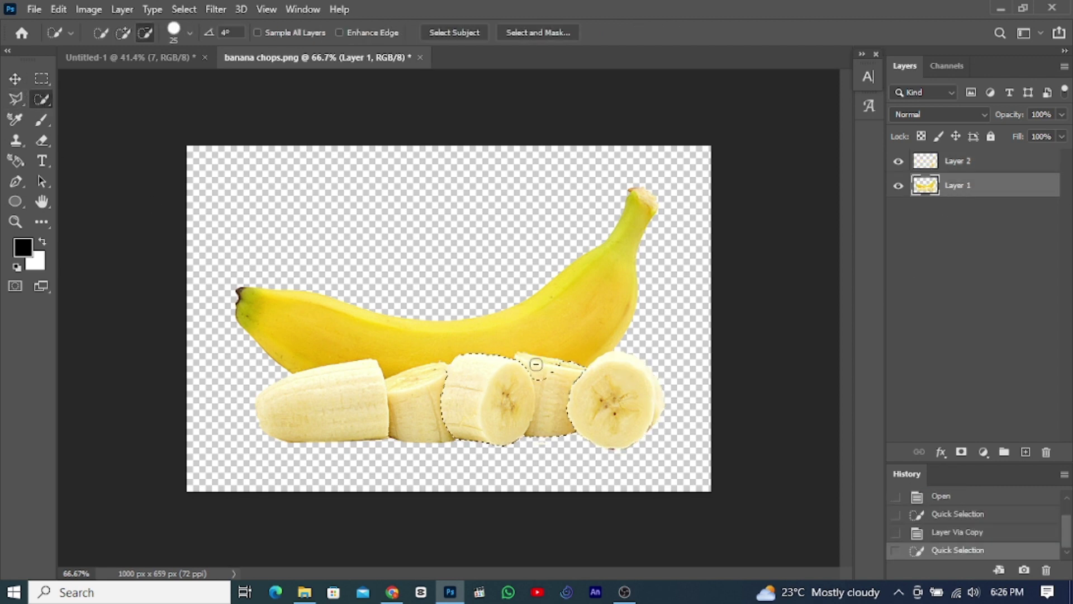
left_click(13, 79)
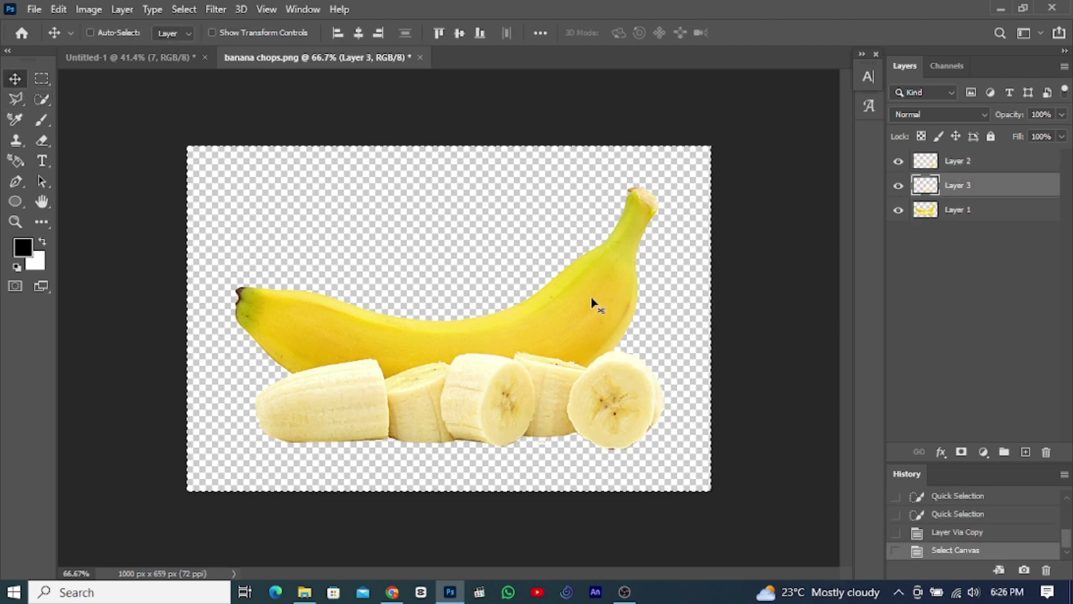
left_click(70, 33)
left_click(128, 57)
- Paste the slice into the Storia poster at top-left, rotated about 18.5°
key("ctrl+v")
key("ctrl+t")
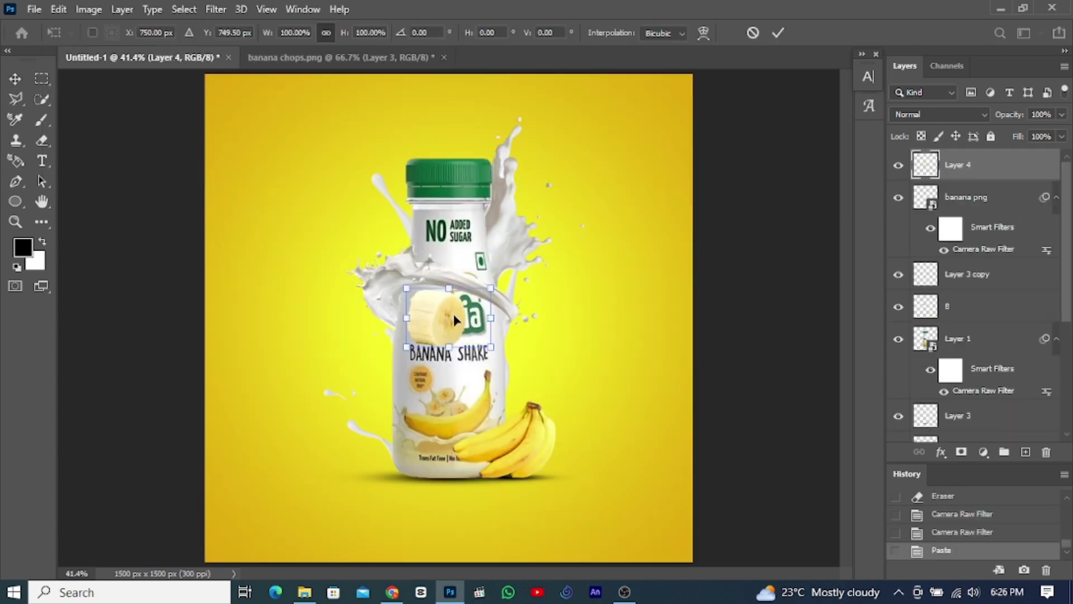
left_click_drag(454, 314, 249, 285)
left_click_drag(322, 303, 296, 316)
key("Return")
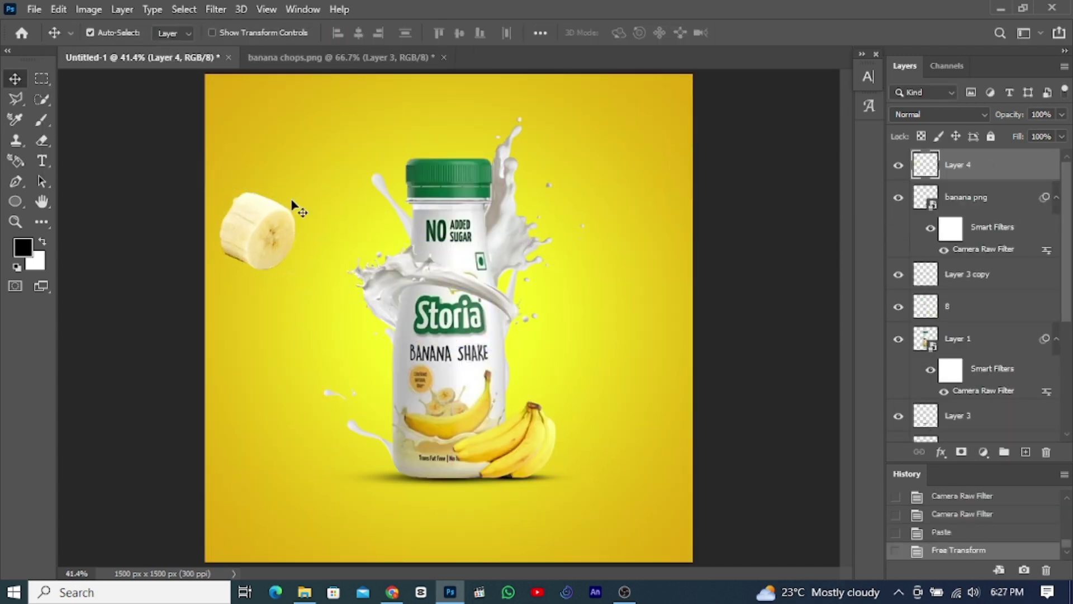
- Duplicate the banana slice and place the copy to the right of the bottle
key("ctrl+j")
key("ctrl+t")
left_click_drag(296, 206, 565, 199)
left_click_drag(638, 224, 638, 327)
key("Return")
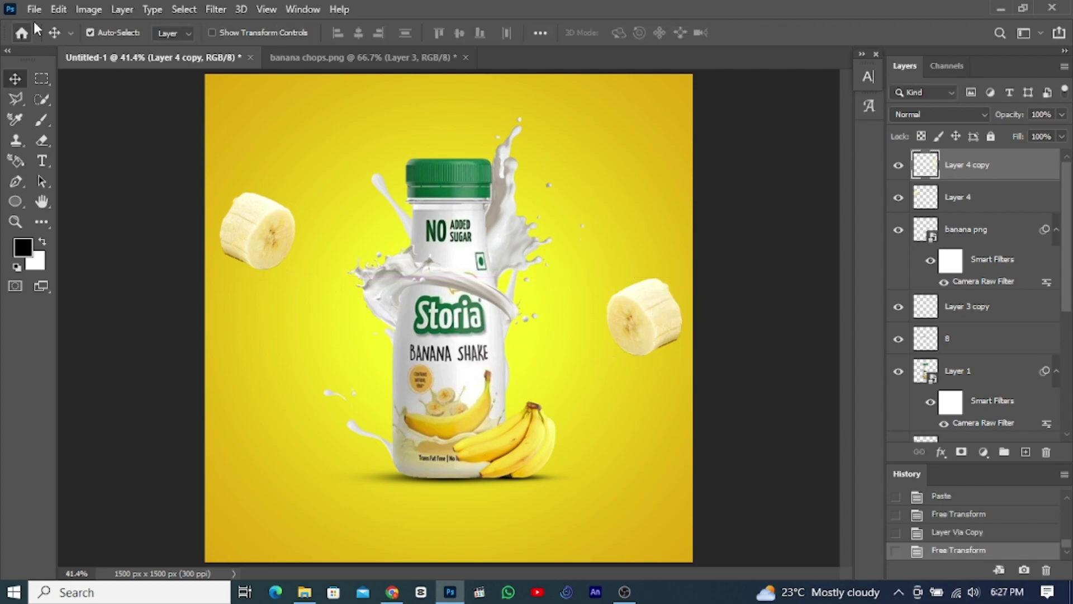
- Open the milk-splash image 10.png
left_click(34, 9)
left_click(48, 41)
double_click(474, 209)
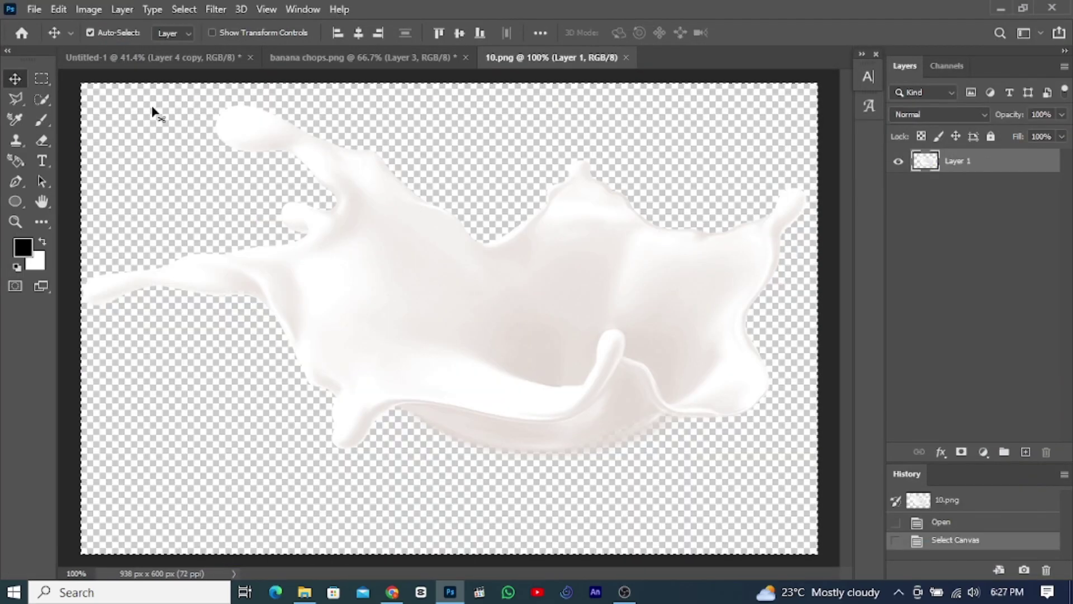
- Paste the milk splash into the poster, scaled down, right of the bottle
key("ctrl+c")
left_click(151, 57)
key("ctrl+v")
key("ctrl+t")
mouse_move(654, 395)
left_mouse_down()
mouse_move(503, 324)
mouse_move(653, 327)
mouse_move(644, 348)
left_mouse_up()
key("Return")
- Send the milk splash below the right banana slice and nudge it into place
key("ctrl+bracketleft")
key("ctrl+t")
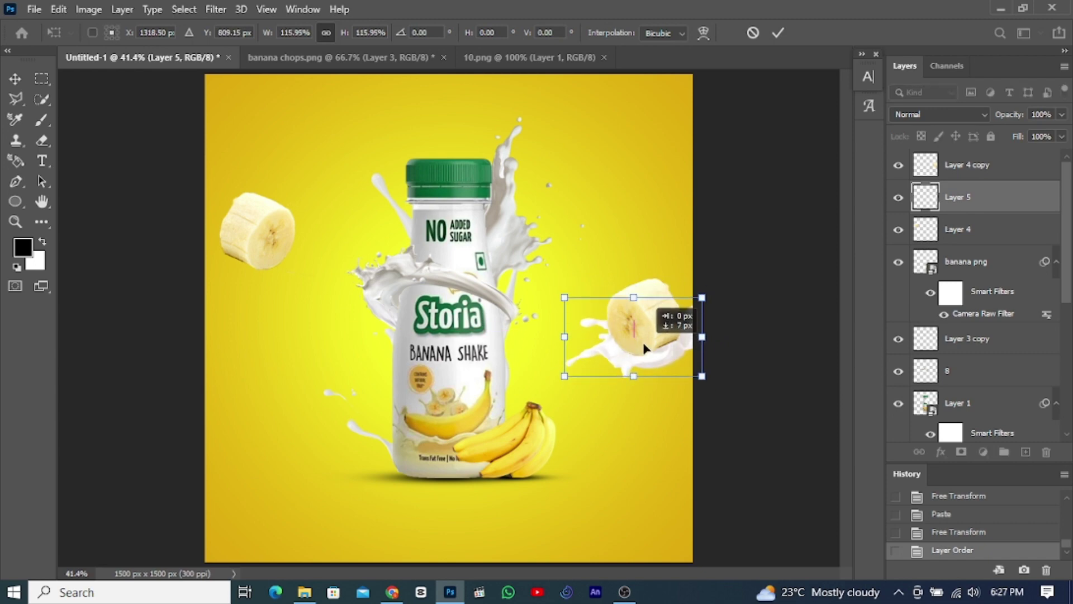
key("Return")
key("Up")
scroll(649, 349, "up", 5)
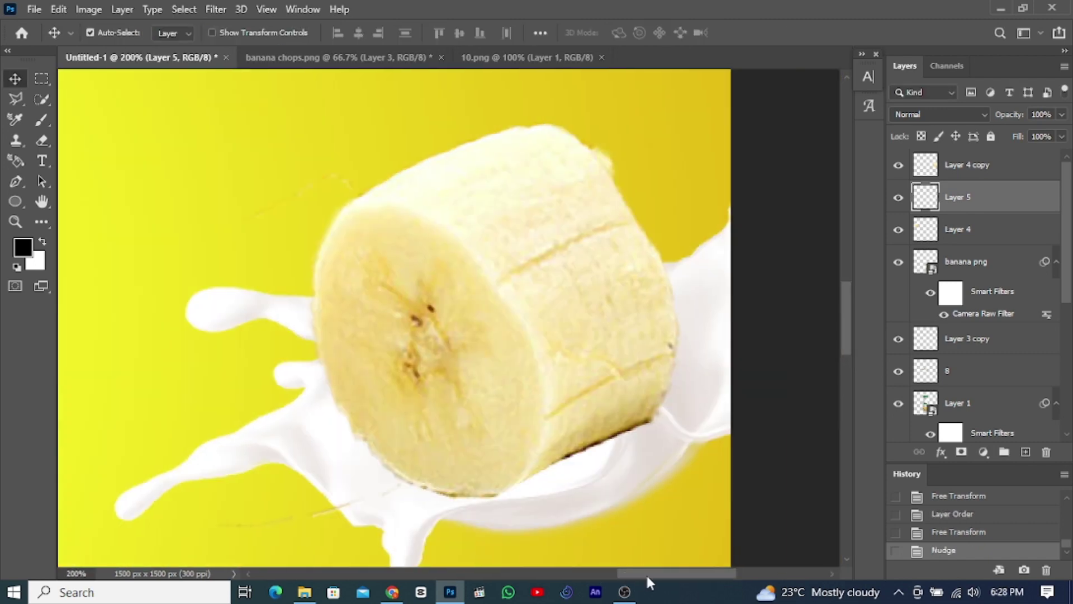
- Erase the right banana slice where the milk overlaps, then restore 100% opacity
left_click(967, 165)
left_click_drag(1013, 120, 975, 115)
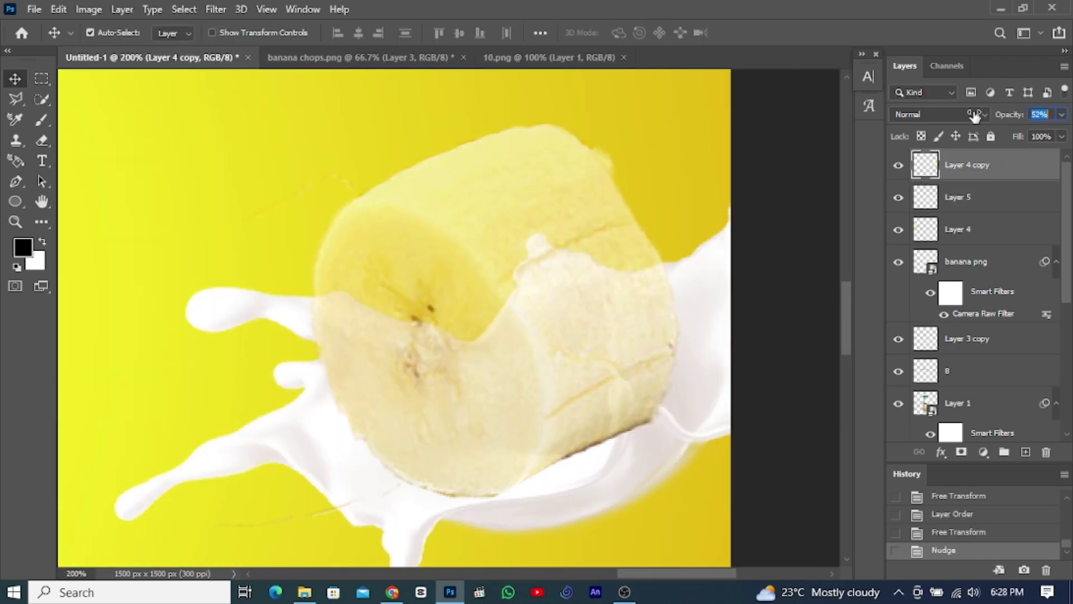
left_click(42, 141)
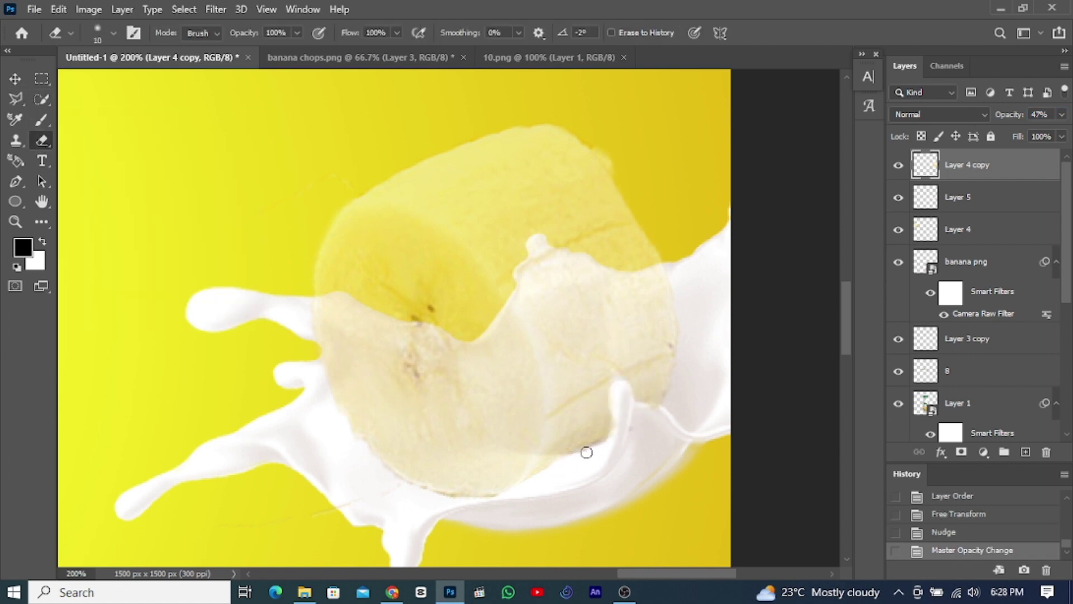
left_click(623, 399)
key("ctrl+0")
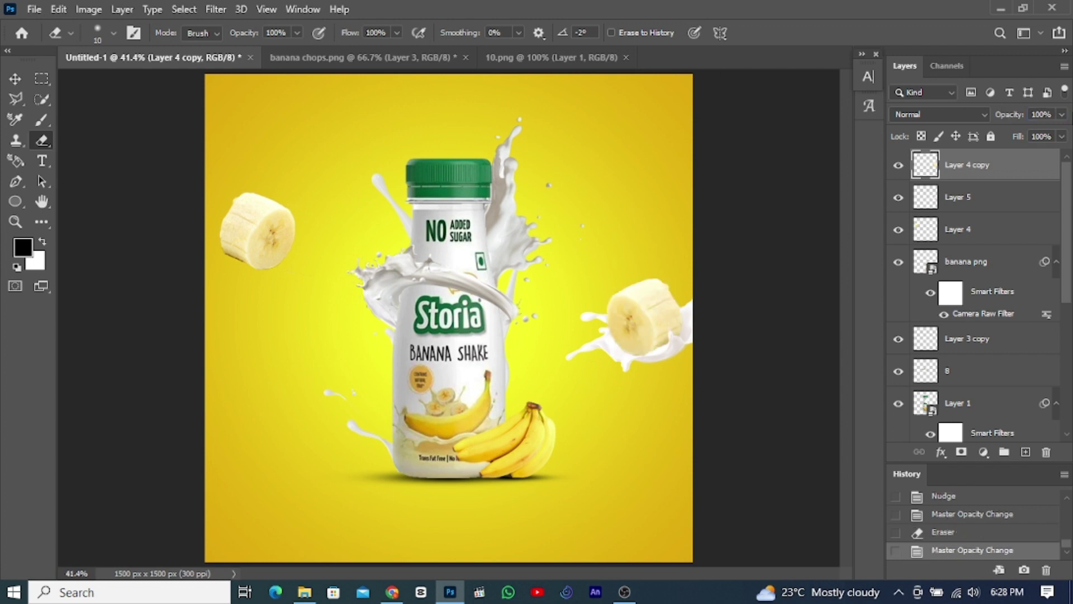
- Duplicate the milk splash and move the copy toward the left banana slice
left_click(958, 196)
key("ctrl+j")
key("ctrl+t")
mouse_move(533, 304)
left_mouse_down()
mouse_move(411, 275)
mouse_move(239, 200)
left_mouse_up()
right_click(239, 201)
- Flip the splash copy horizontally and place it below the left banana slice
left_click(311, 499)
key("Return")
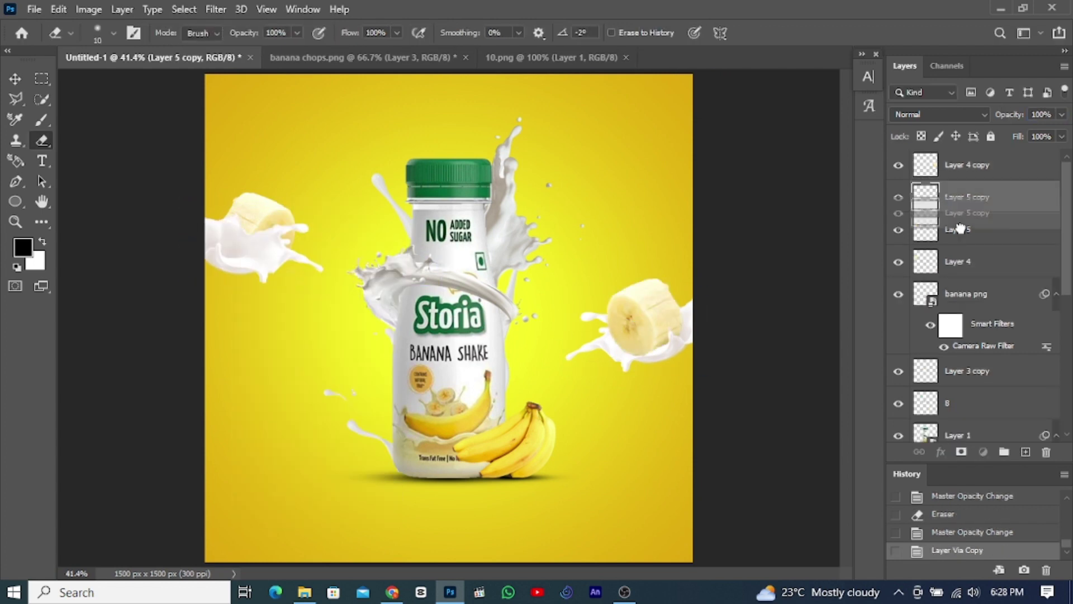
left_click_drag(958, 197, 962, 274)
key("v")
key("Right")
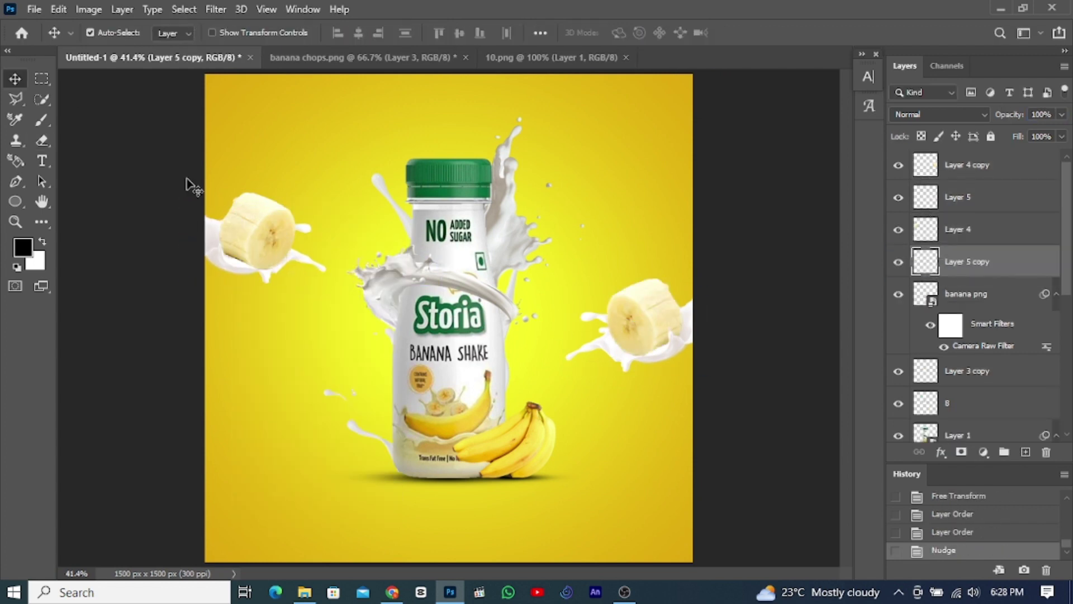
- Zoom in and erase the left banana slice over the milk splash
key("ctrl+plus")
key("ctrl+plus")
key("ctrl+plus")
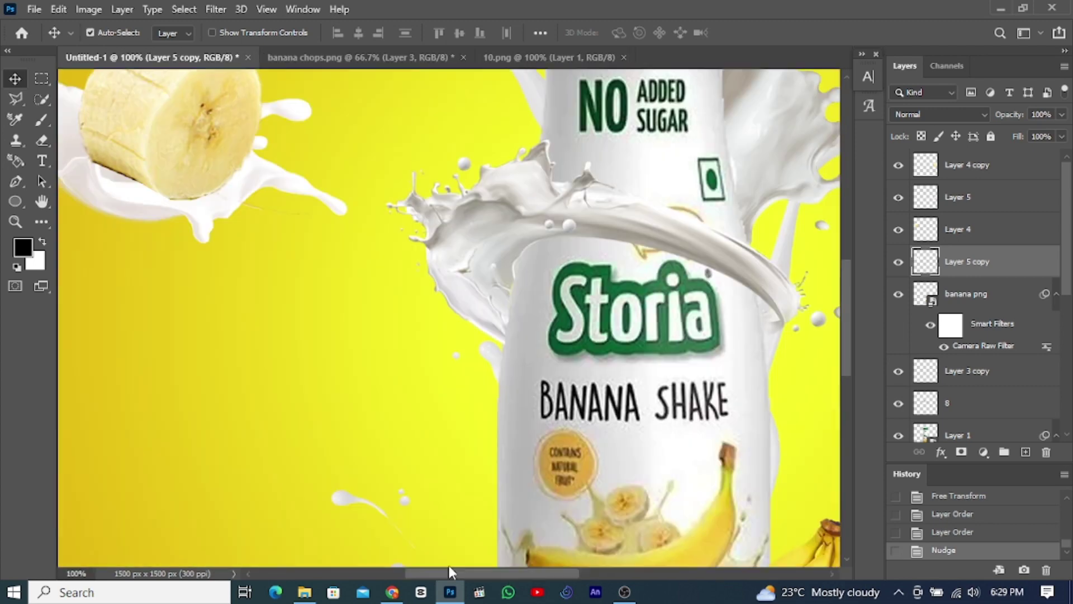
left_click_drag(448, 570, 390, 569)
key("ctrl+plus")
left_click(556, 282)
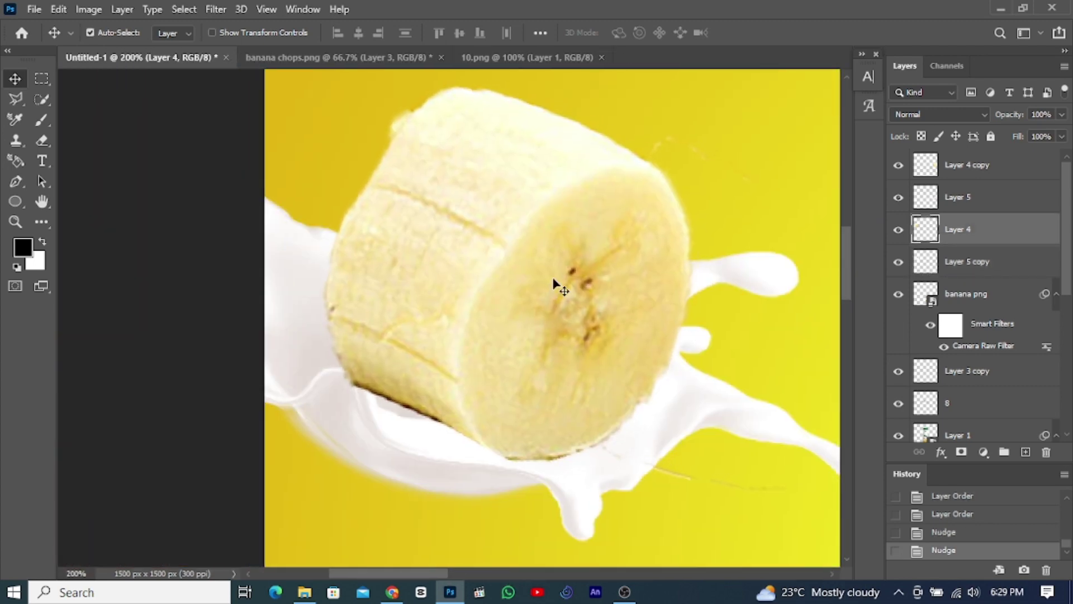
key("e")
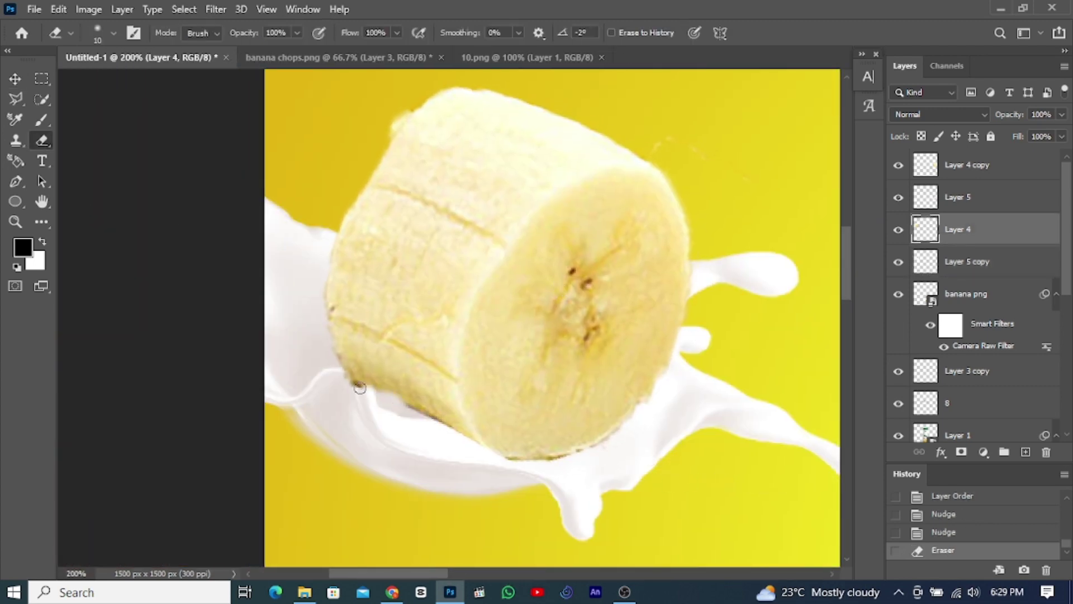
left_click(14, 74)
left_click(269, 339)
key("Up")
- Rotate the left banana slice slightly and shift it left
key("ctrl+t")
left_click_drag(313, 523, 336, 510)
left_click_drag(485, 376, 455, 372)
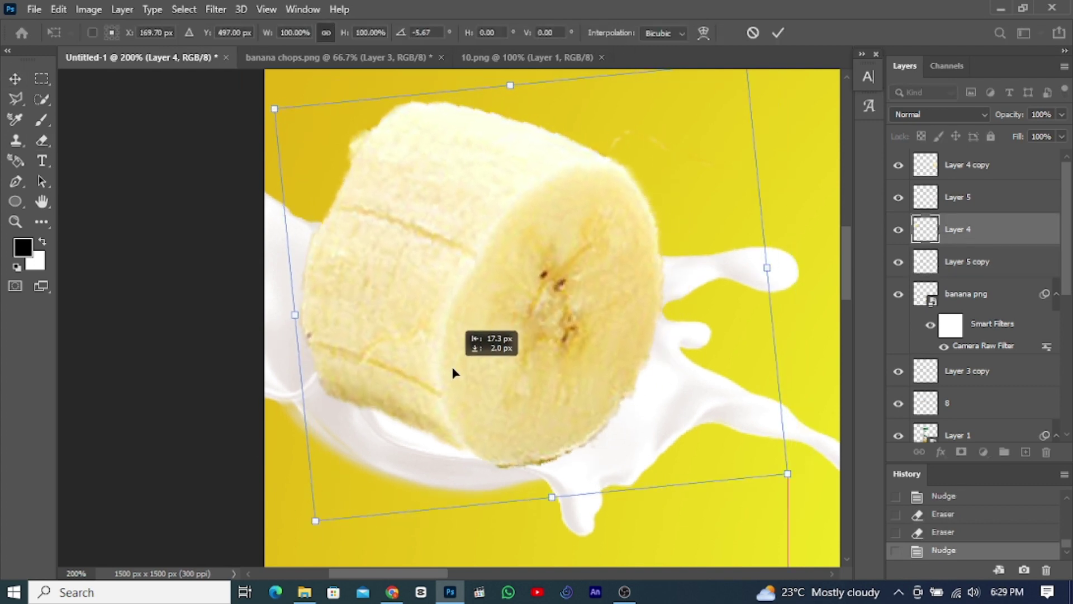
key("Return")
- Fade the left slice, erase more of it over the milk, then restore full opacity
left_click(980, 239)
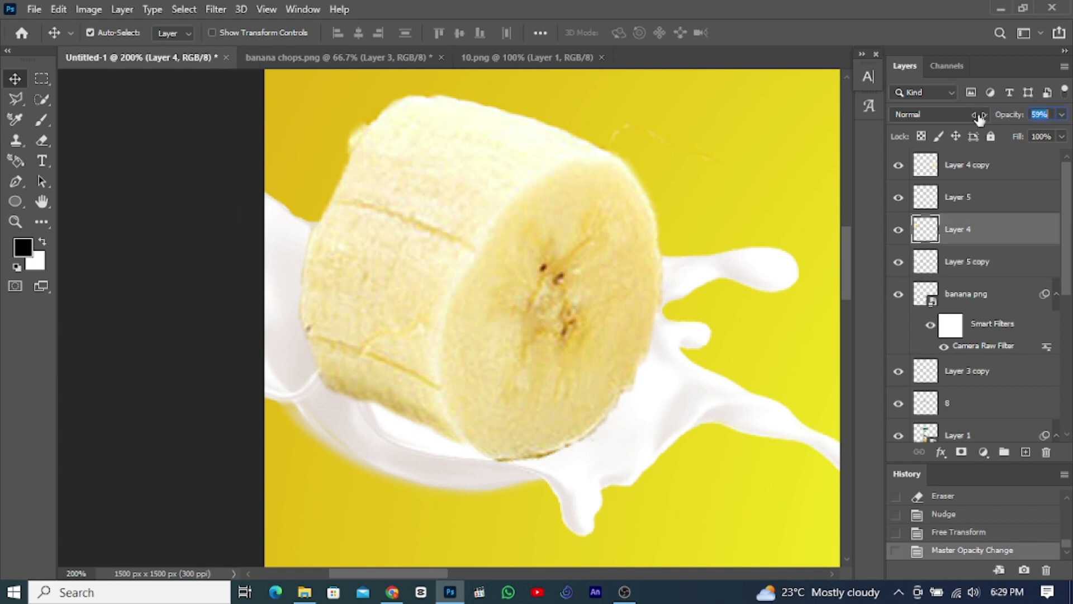
key("0")
left_click(960, 269)
left_click(897, 263)
left_click(976, 229)
key("e")
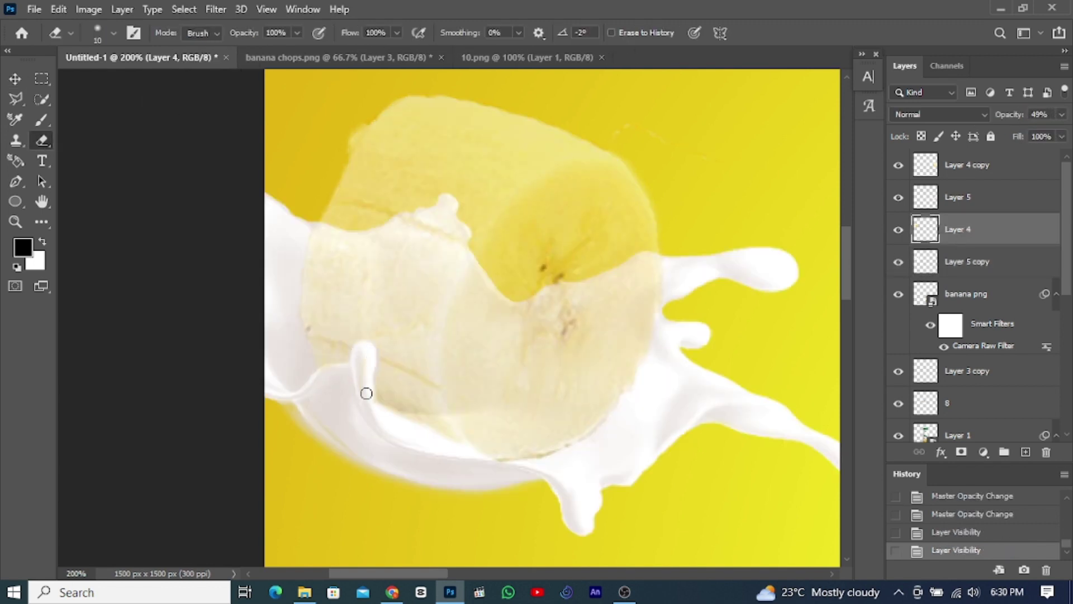
key("0")
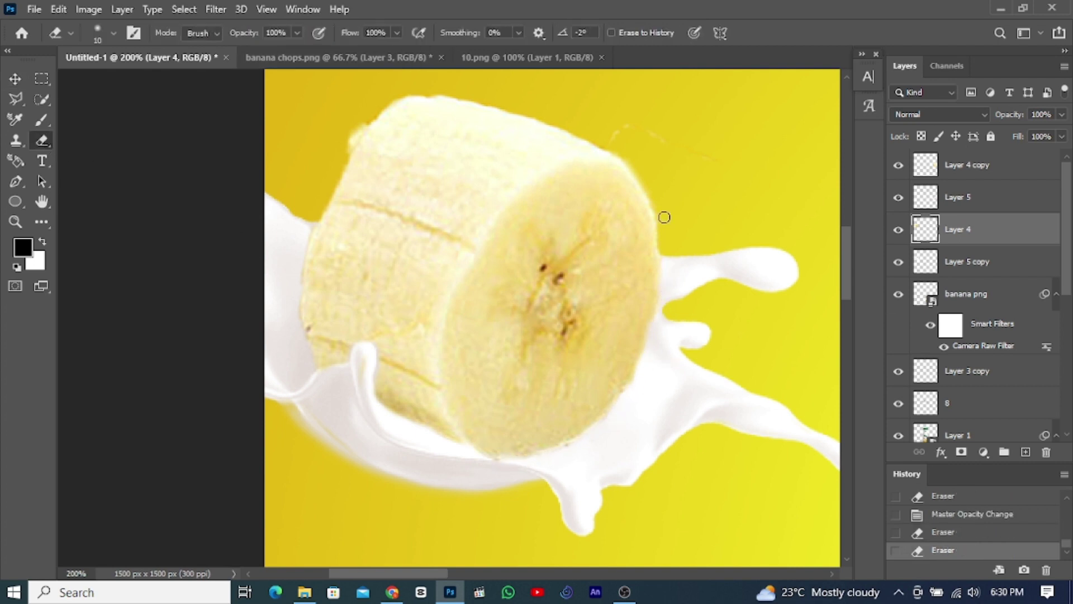
key("ctrl+0")
- Apply the Camera Raw filter to both the left and right banana slices
key("ctrl+shift+a")
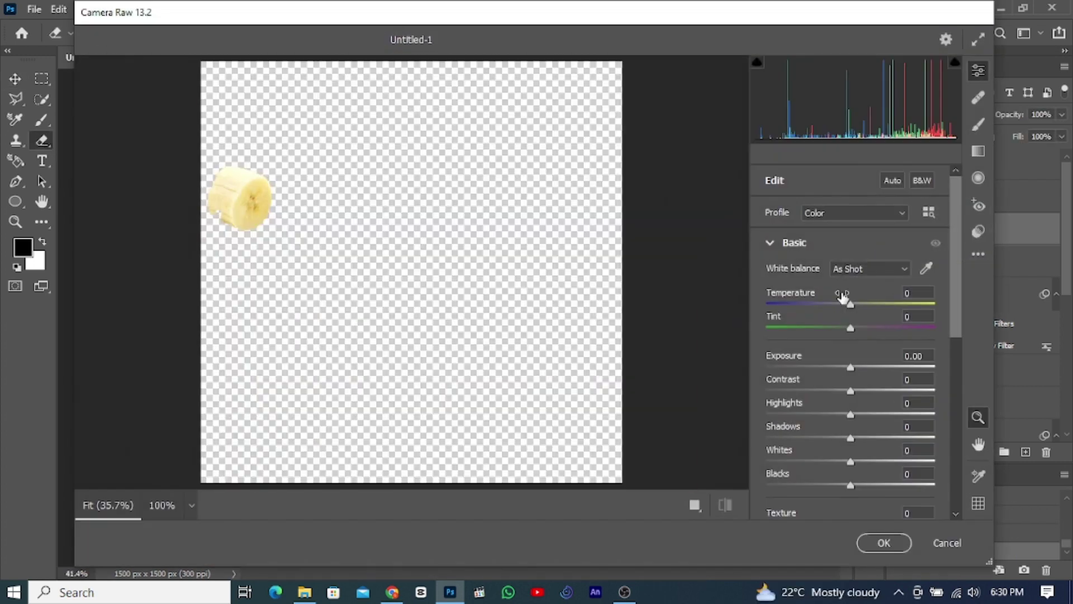
key("Return")
key("v")
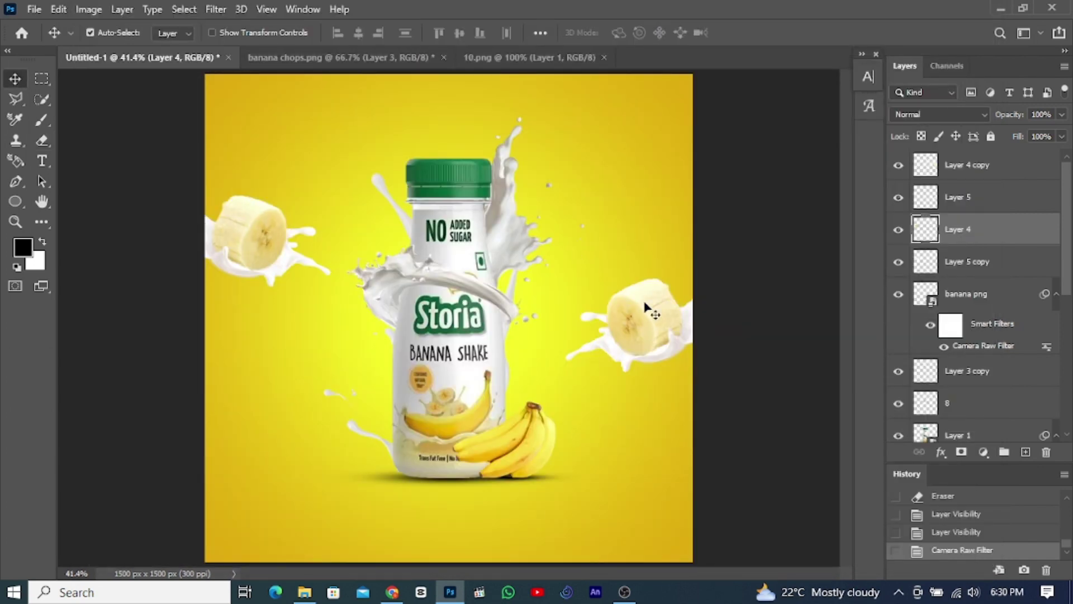
left_click(650, 319)
key("ctrl+shift+a")
key("Return")
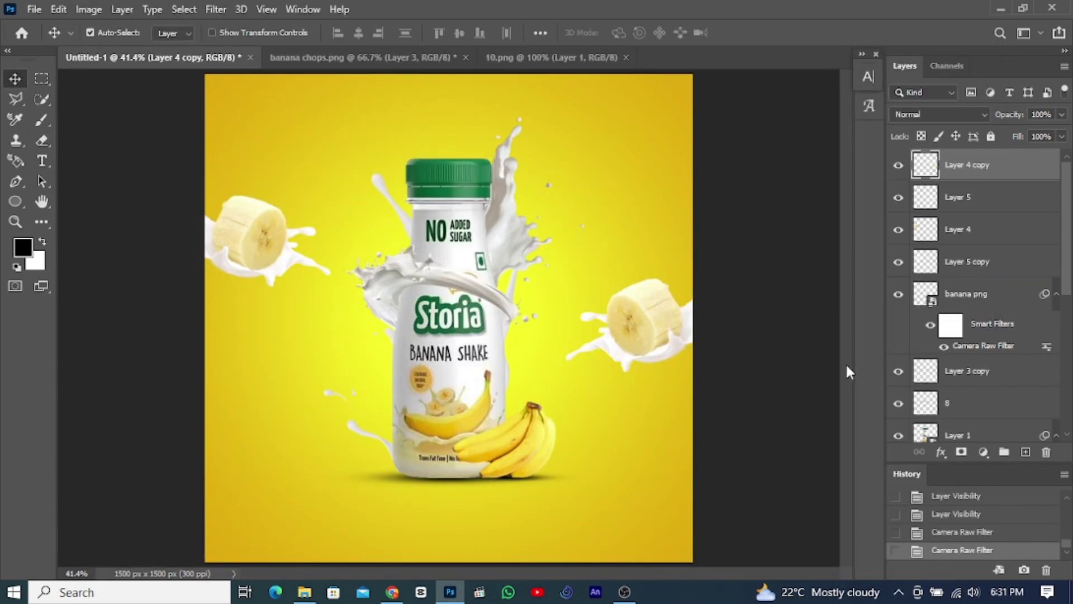
key("ctrl+shift+Tab")
key("ctrl+shift+Tab")
key("ctrl+shift+Tab")
- Paste a banana slice into the top-right corner and erase its lower-right edge
key("ctrl+v")
key("ctrl+t")
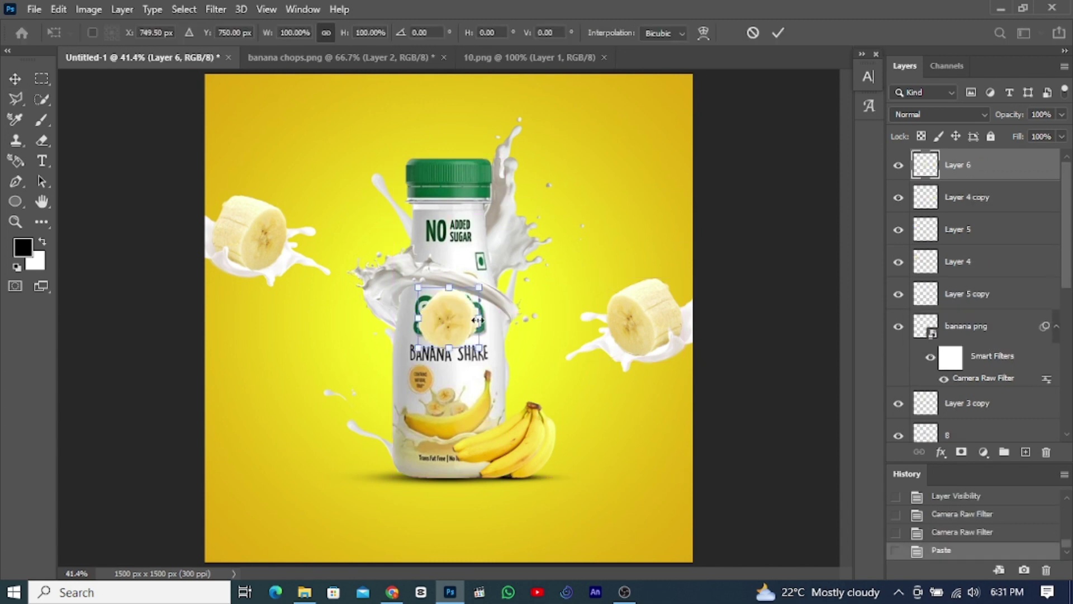
mouse_move(518, 289)
left_mouse_down()
mouse_move(645, 97)
mouse_move(654, 103)
left_mouse_up()
left_click(777, 31)
key("shift+Right")
key("shift+Right")
key("shift+Right")
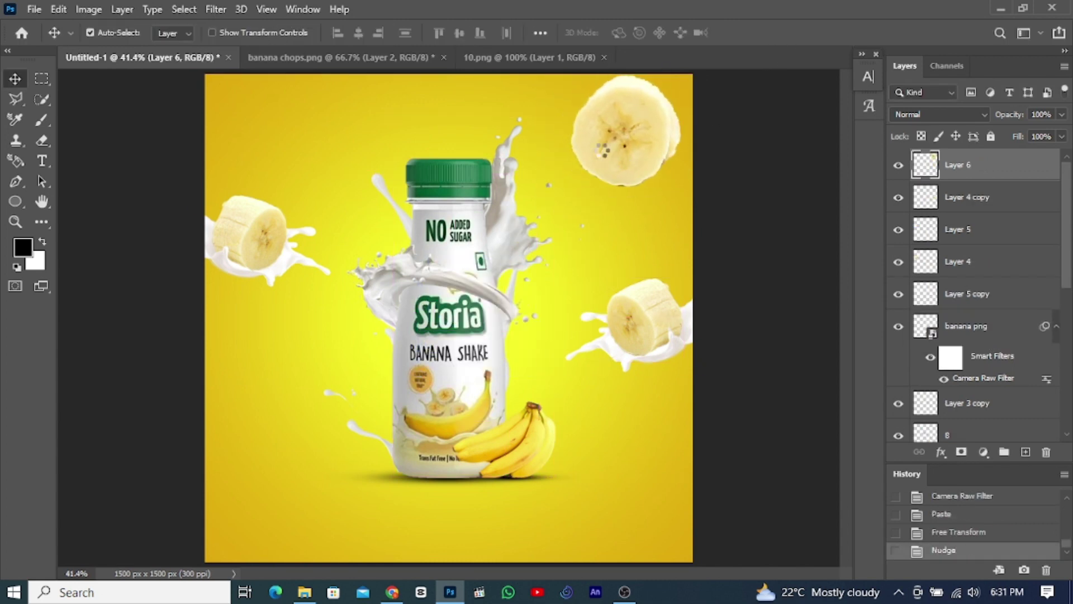
key("shift+Right")
key("shift+Right")
key("shift+Right")
left_click(43, 141)
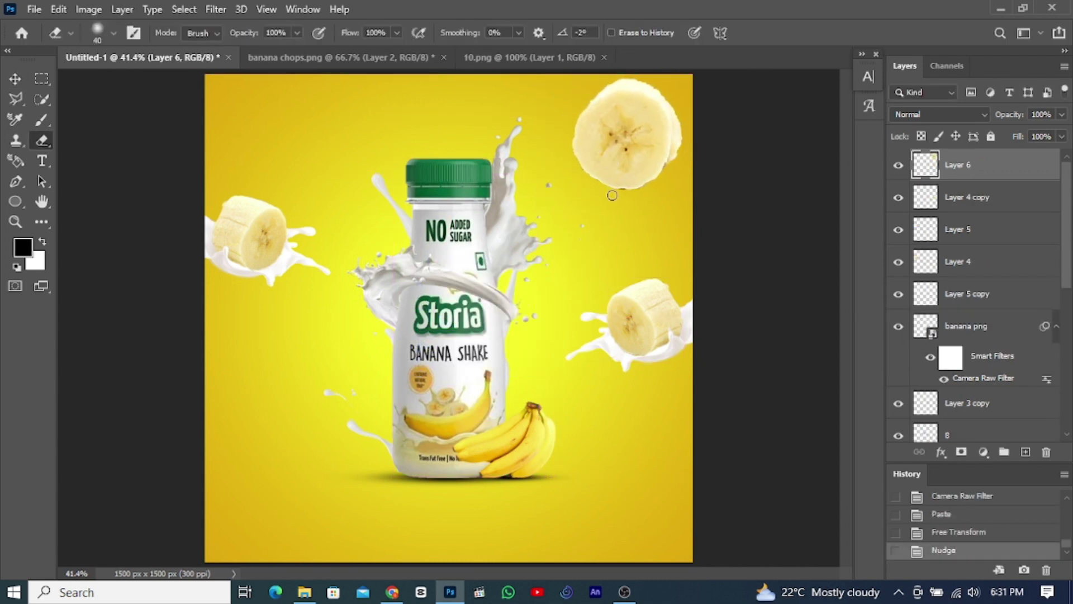
left_click_drag(670, 166, 611, 192)
- Duplicate the top-right slice and move the copy to the bottom-left corner
key("ctrl+j")
key("ctrl+t")
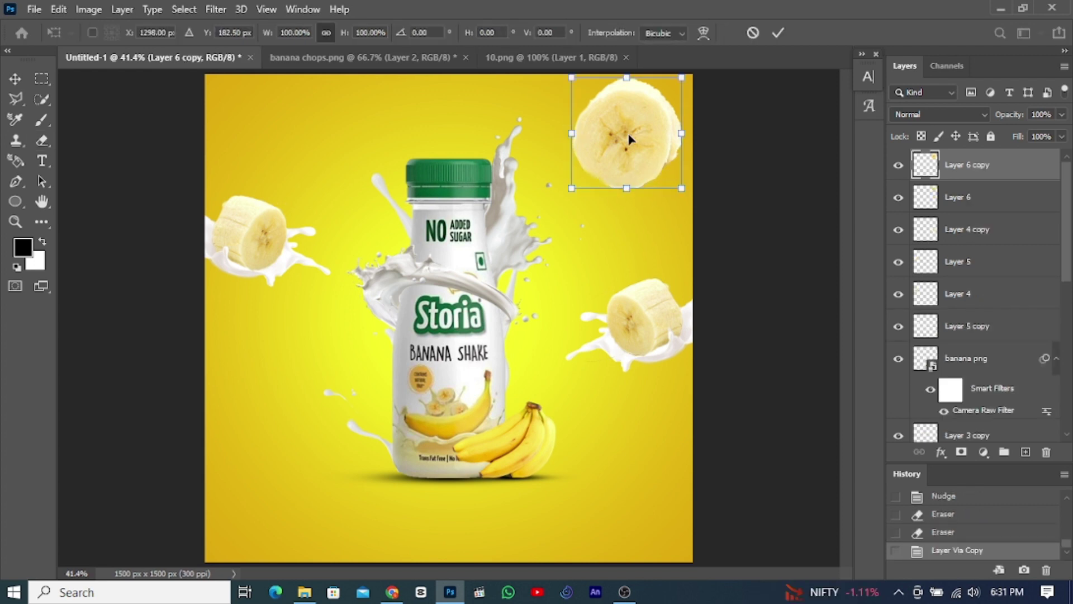
left_click_drag(615, 129, 234, 510)
key("Return")
- Enlarge the top-right slice to about 126% and push it further into the corner
key("v")
left_click(664, 126)
key("ctrl+t")
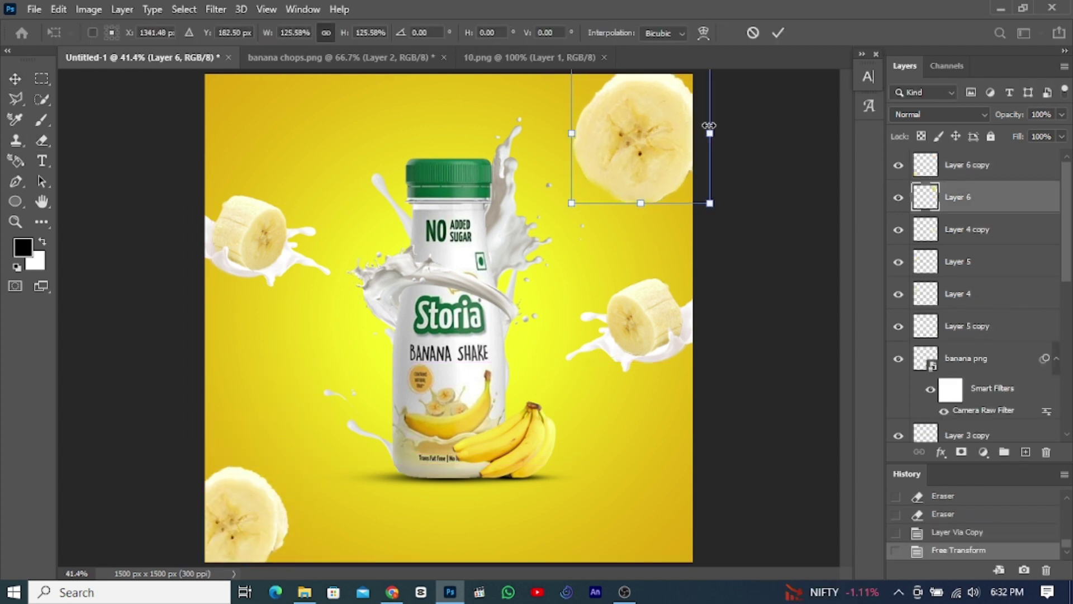
left_click_drag(664, 127, 675, 112)
key("Return")
key("ctrl+t")
left_click_drag(642, 147, 647, 124)
key("Return")
key("Up")
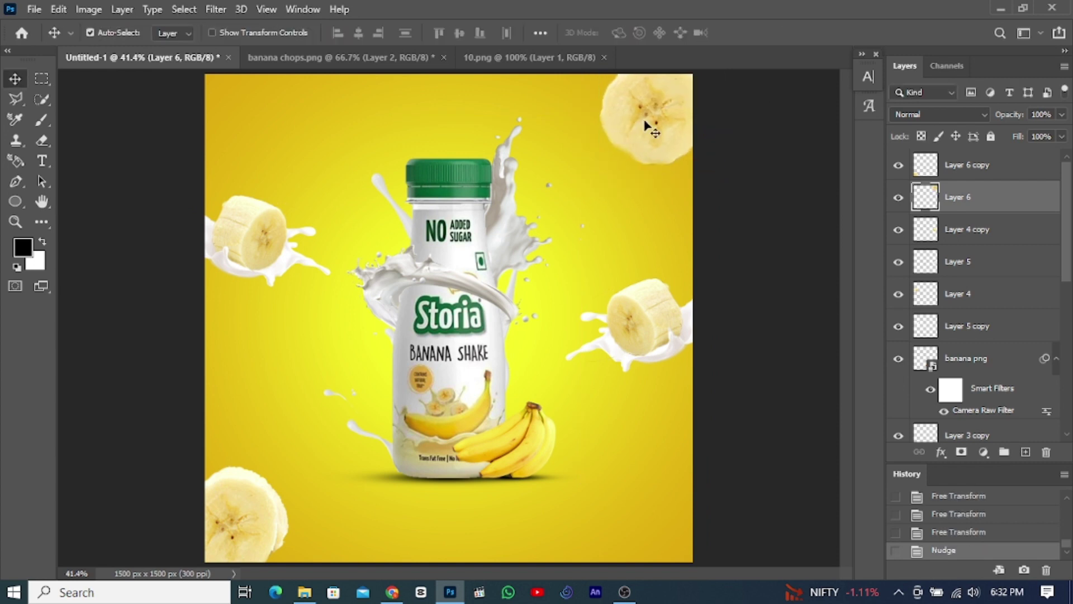
left_click(34, 10)
- Open the leaf image Leaf (1).png
left_click(23, 37)
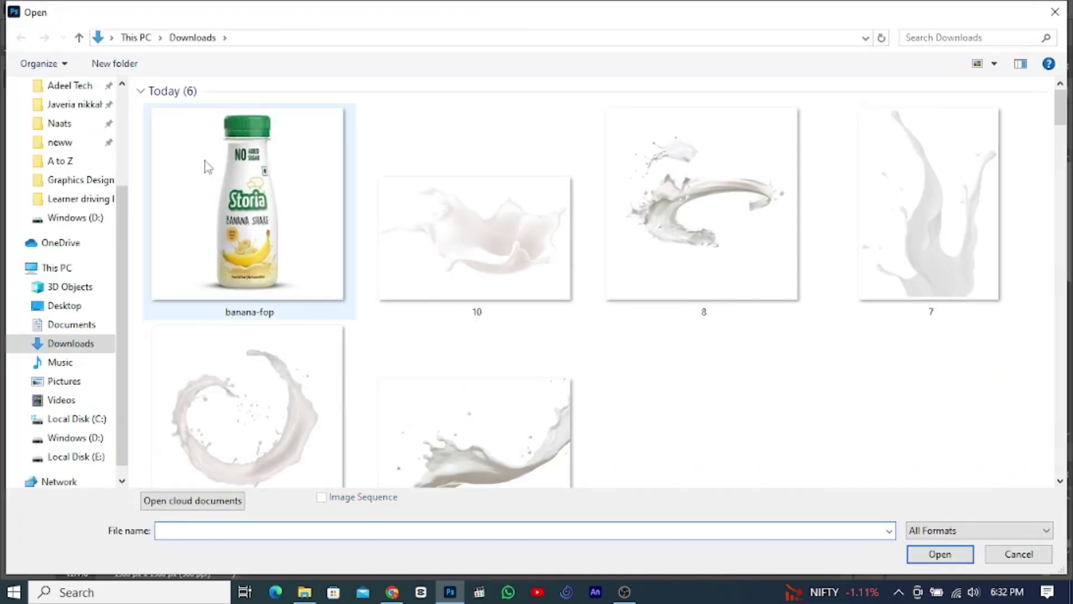
scroll(203, 167, "down", 10)
scroll(557, 433, "down", 1)
scroll(557, 434, "down", 3)
double_click(472, 230)
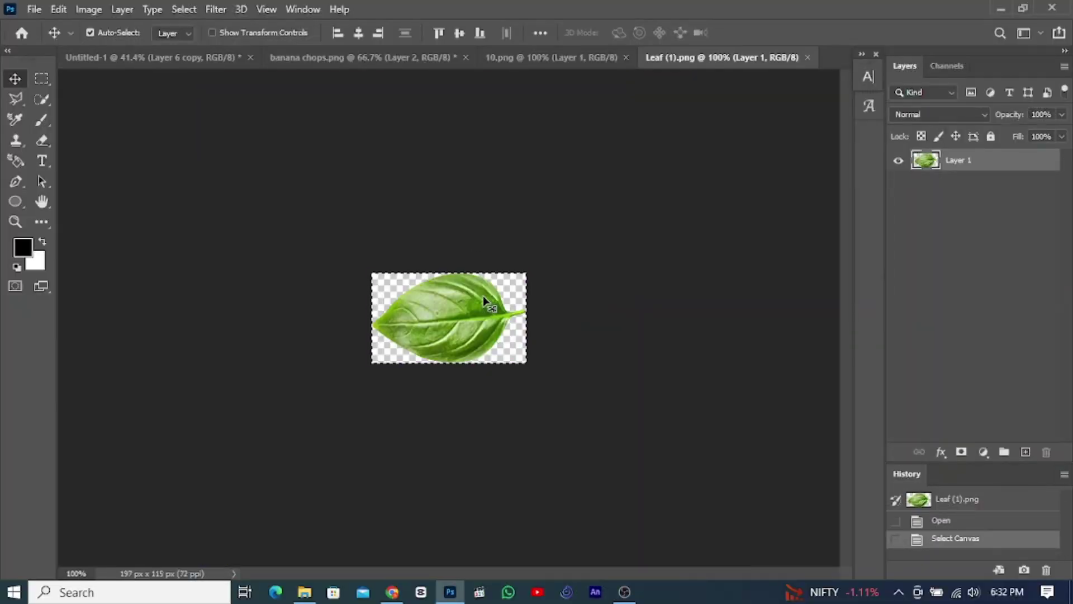
- Copy the leaf and paste it into the poster near the top-left
key("ctrl+c")
left_click(139, 57)
key("ctrl+v")
key("ctrl+t")
mouse_move(436, 335)
left_mouse_down()
mouse_move(302, 149)
mouse_move(602, 483)
left_mouse_up()
key("Return")
- Duplicate the leaf, flip it horizontally, and rotate it beside the bottom bananas
key("ctrl+j")
key("ctrl+t")
right_click(595, 512)
left_click(670, 465)
left_click_drag(574, 533, 579, 461)
key("Return")
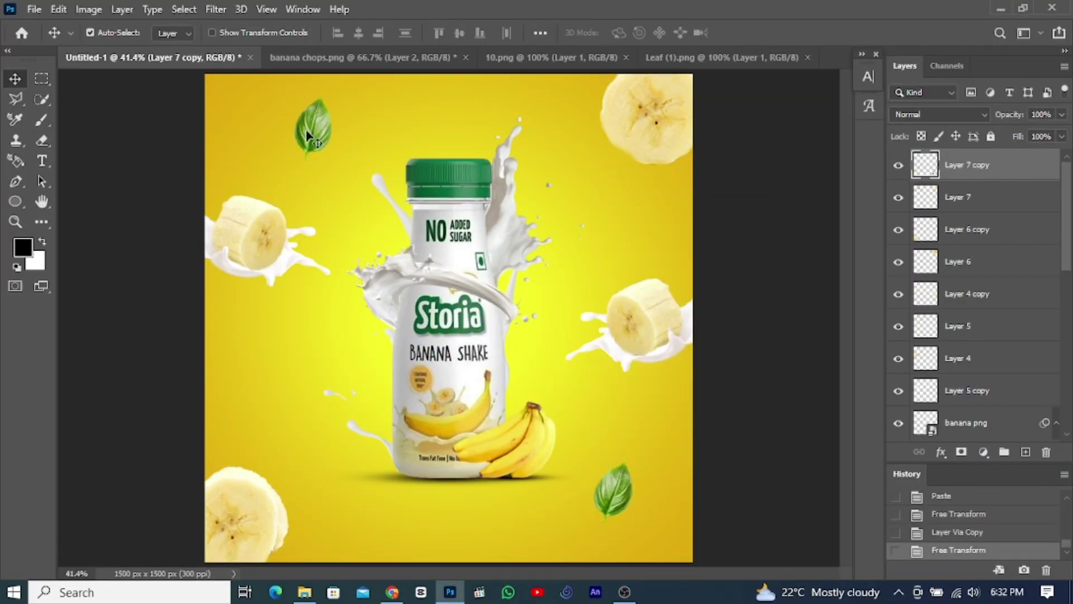
- Rotate and resize the top-left leaf
left_click(307, 129)
key("ctrl+t")
left_click_drag(347, 120, 360, 111)
key("Return")
- Apply Camera Raw tone adjustments to both leaves
key("ctrl+shift+a")
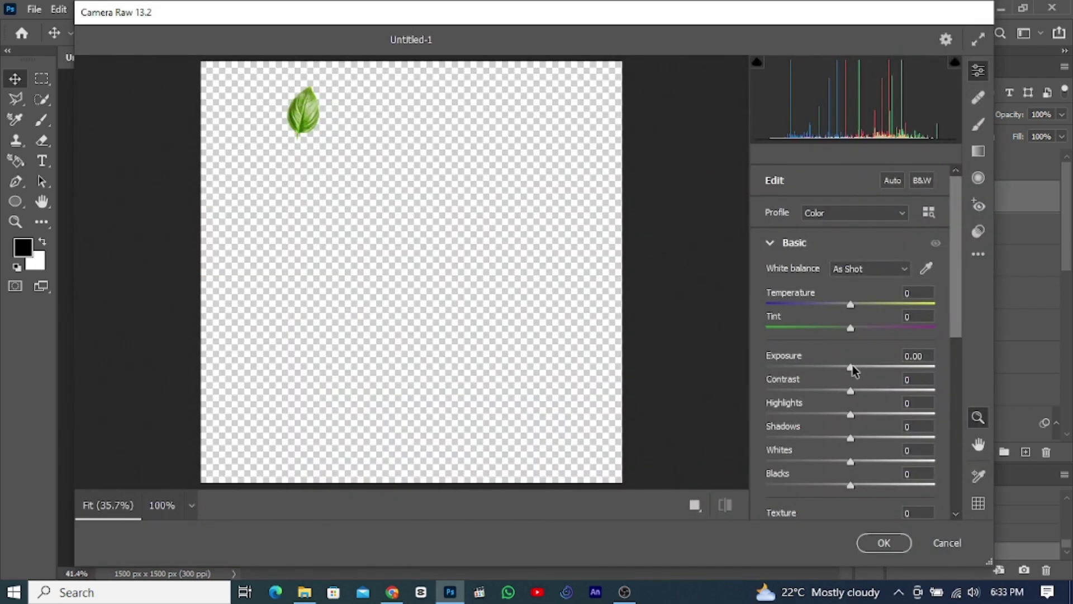
left_click(884, 541)
left_click(622, 481)
key("ctrl+shift+a")
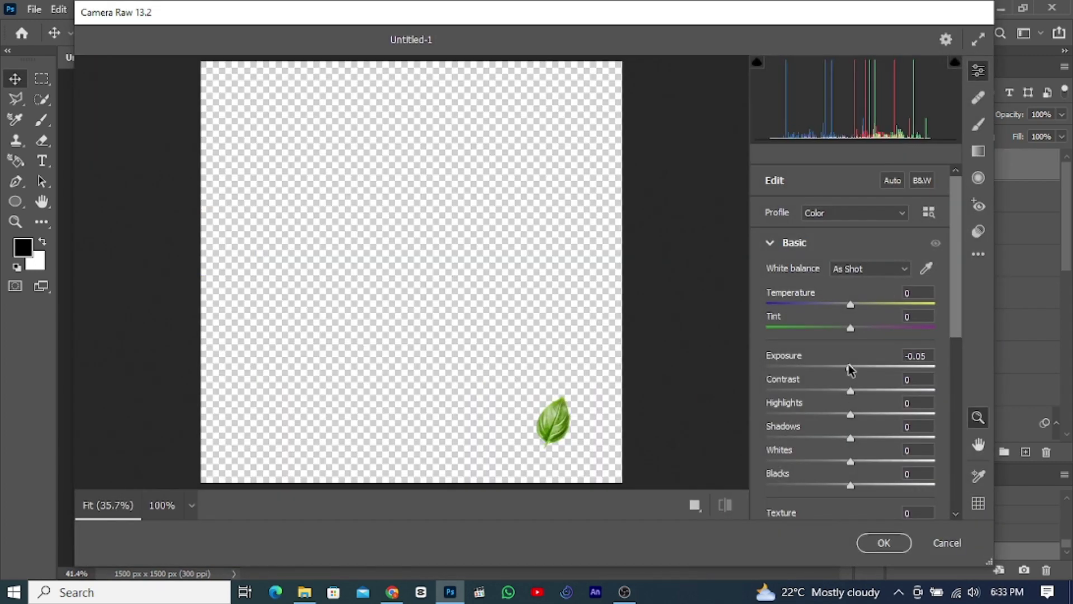
key("Return")
- Apply Camera Raw to the top-right and bottom-left banana slices, then Gaussian Blur the top-right one
left_click(659, 116)
key("ctrl+shift+a")
key("Return")
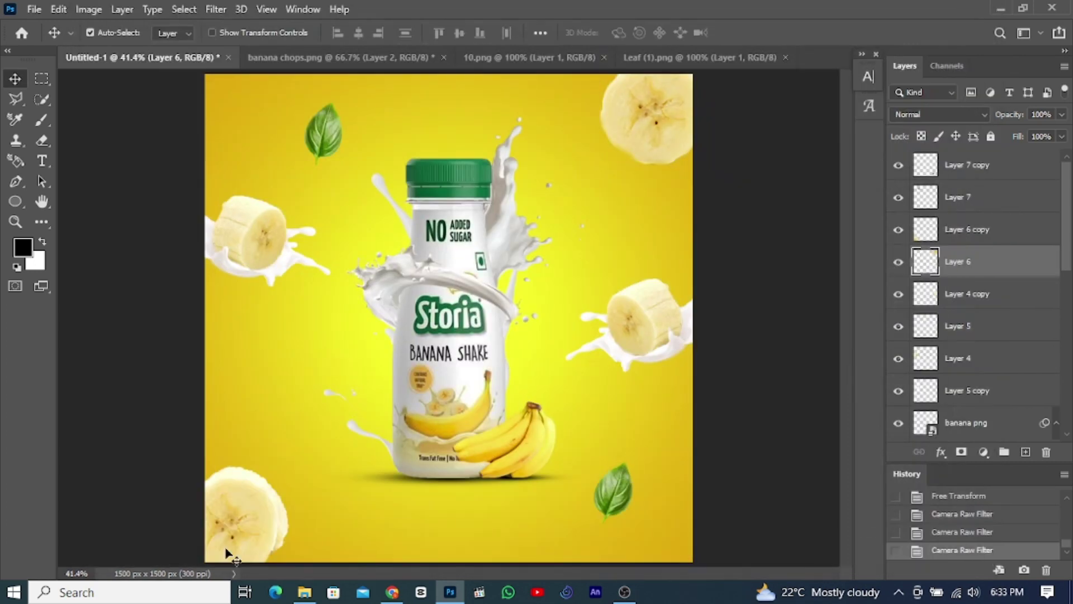
left_click(226, 552)
key("ctrl+shift+a")
key("Return")
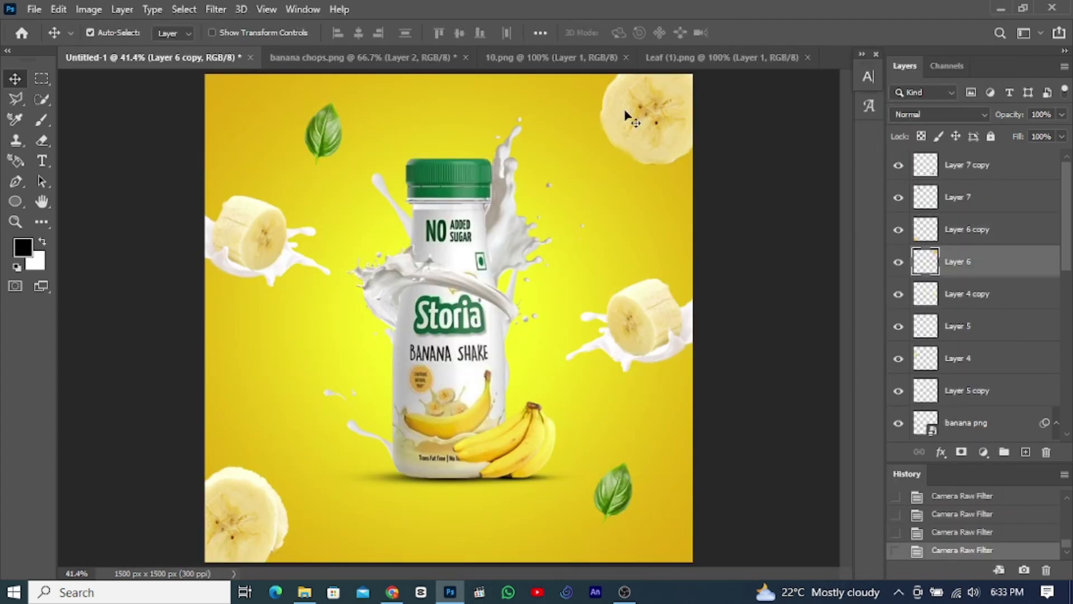
left_click(216, 9)
left_click(464, 246)
- Apply Gaussian Blur to the top-right and bottom-left corner banana slices
left_click(899, 238)
left_click(323, 132)
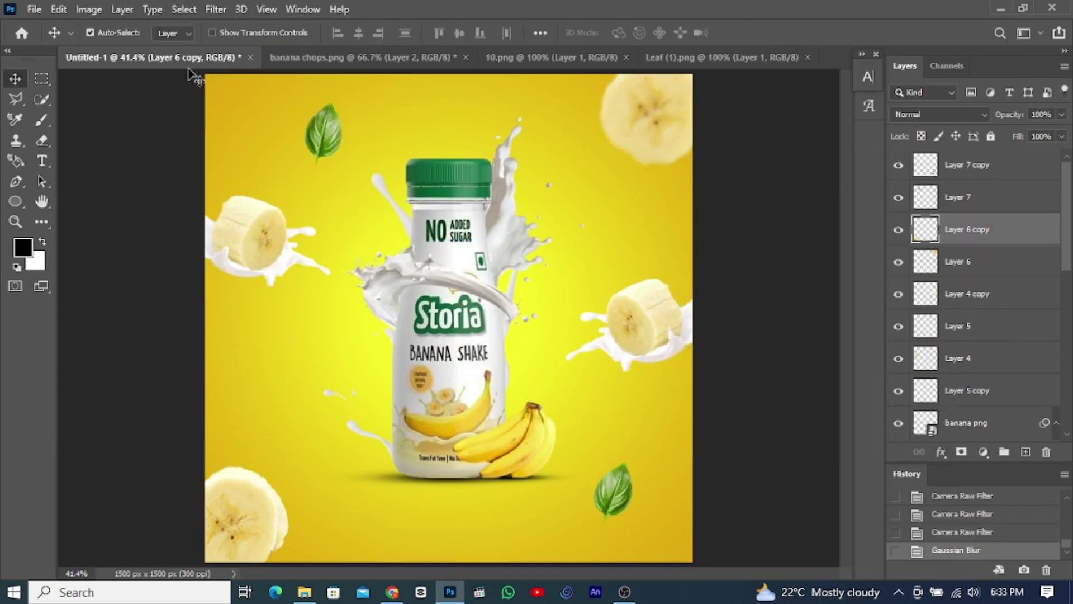
left_click(216, 9)
left_click(442, 247)
left_click(899, 238)
left_click(660, 306)
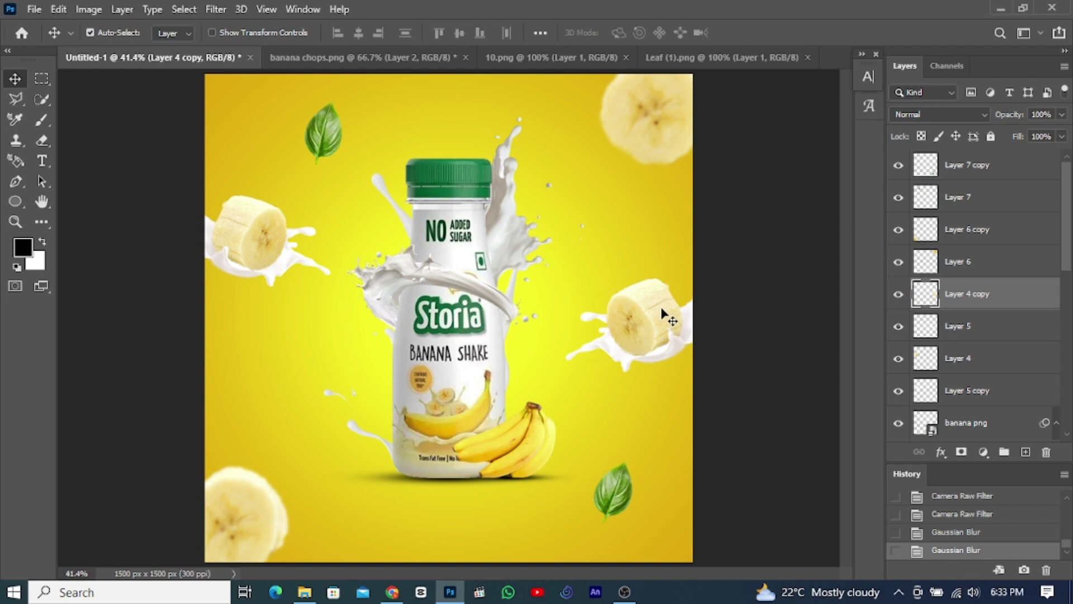
- Combine each milk-splash banana with its splash layer into a smart object, right and left
left_click(898, 326)
left_click(967, 326, "shift")
right_click(967, 320)
left_click(793, 150)
left_click(899, 229)
left_click(899, 230)
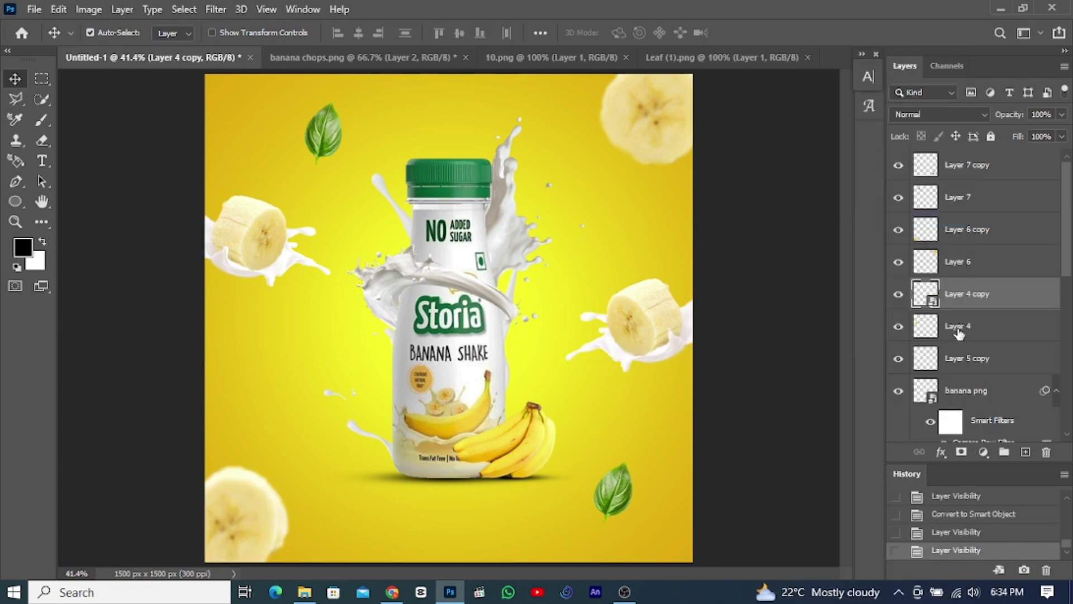
left_click(967, 326)
right_click(967, 326)
left_click(791, 148)
- Apply a 4 pixel Gaussian Blur to the left and right milk-splash bananas
left_click(216, 9)
left_click(444, 246)
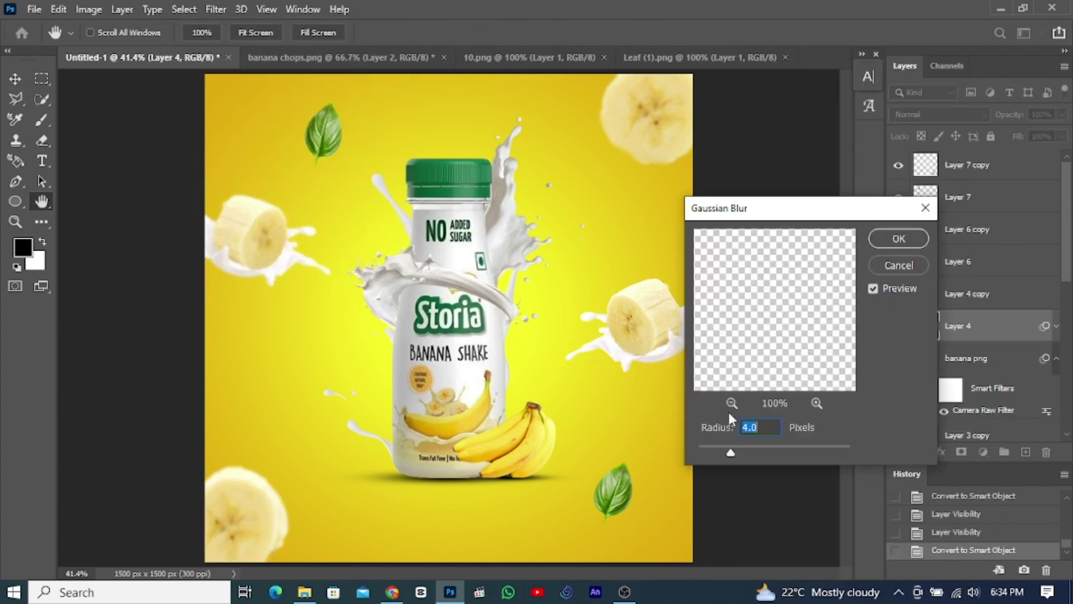
left_click(898, 238)
left_click(967, 293)
left_click(216, 9)
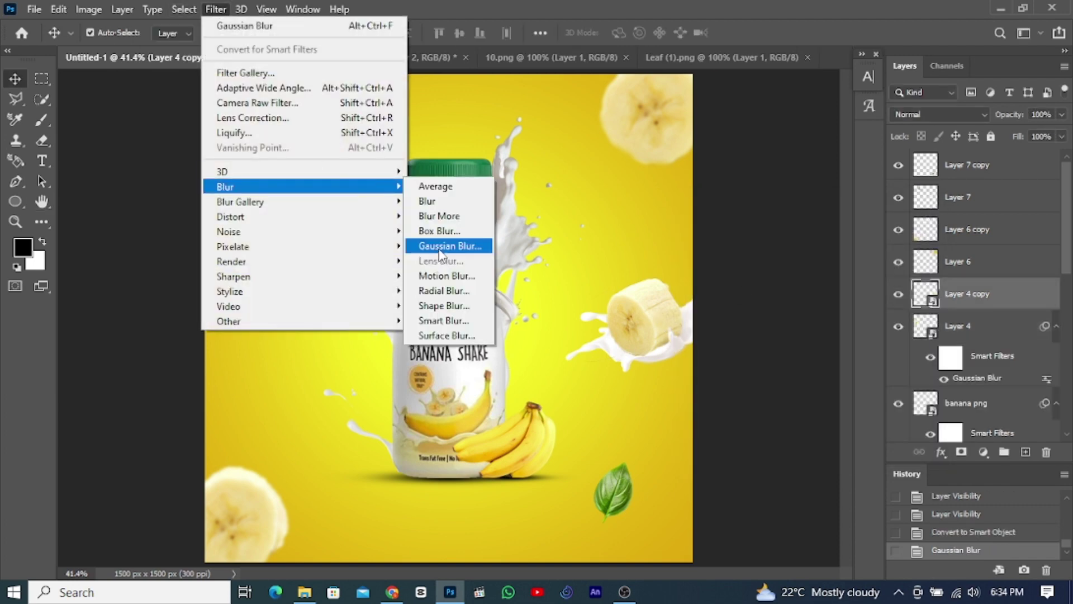
left_click(463, 180)
left_click(968, 196)
- Apply Motion Blur to the top-left and bottom-right leaves
left_click(216, 9)
key("Return")
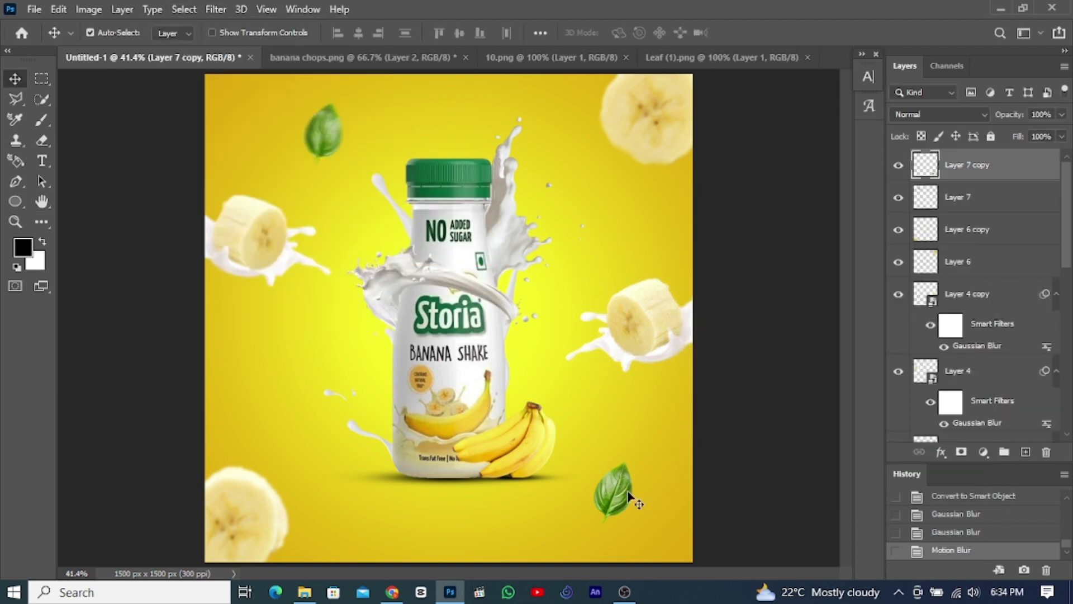
left_click(216, 9)
left_click(455, 273)
key("Return")
- Enlarge the bottom-right leaf, shift the top-left leaf slightly, and nudge the bottom-right leaf down-right
key("ctrl+t")
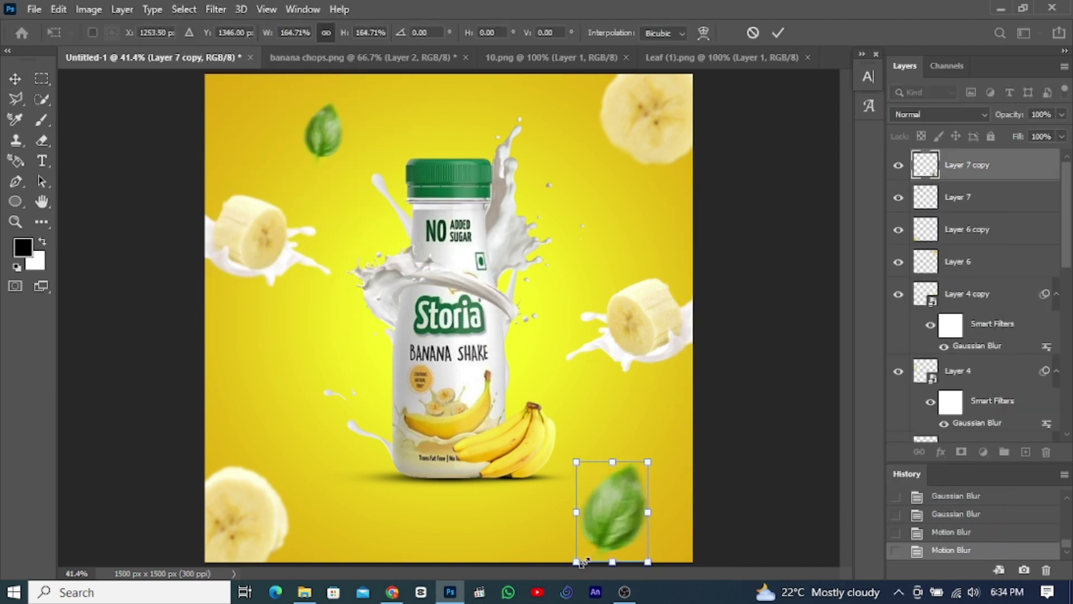
left_click_drag(635, 523, 659, 556)
key("Return")
key("alt+bracketleft")
key("ctrl+t")
left_click_drag(302, 128, 313, 127)
key("Return")
key("alt+bracketright")
key("Down")
key("shift+Right")
key("shift+Right")
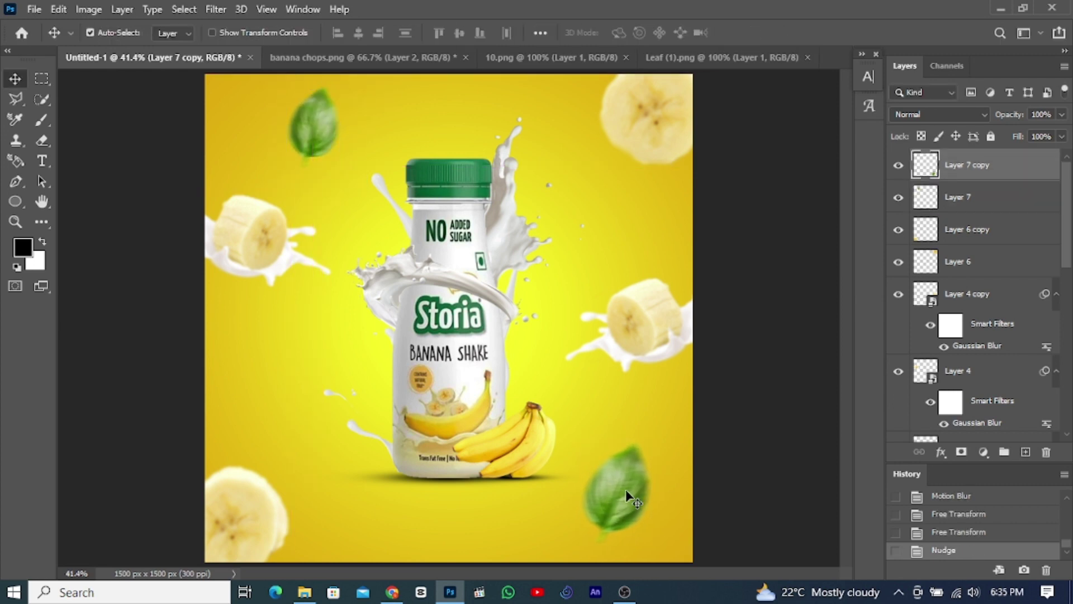
left_click_drag(1066, 215, 1066, 314)
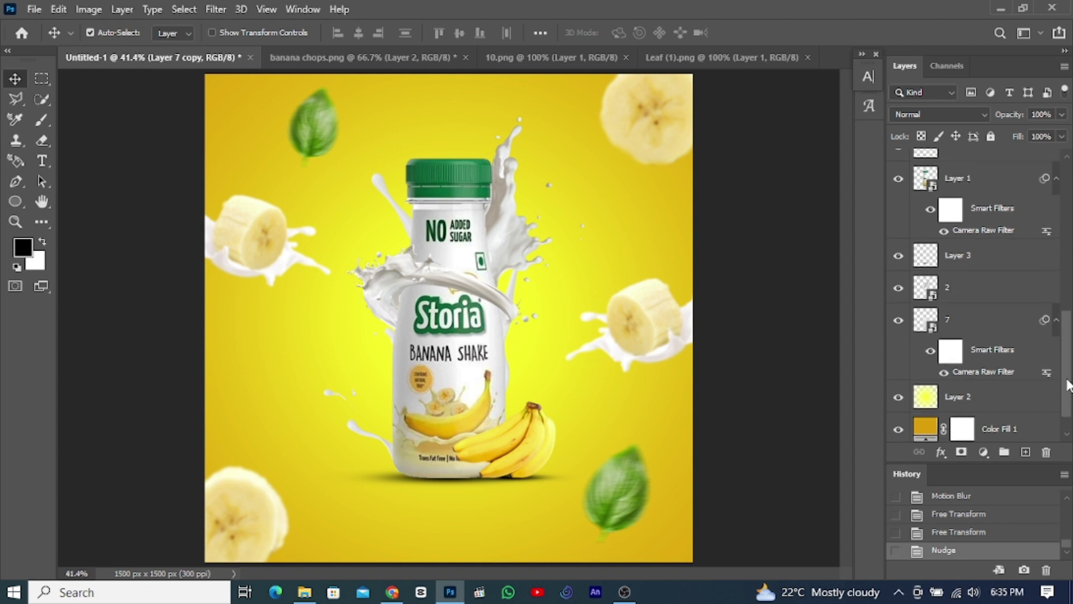
- Check the bottle layer and convert it to a smart object
scroll(950, 279, "up", 2)
left_click(898, 191)
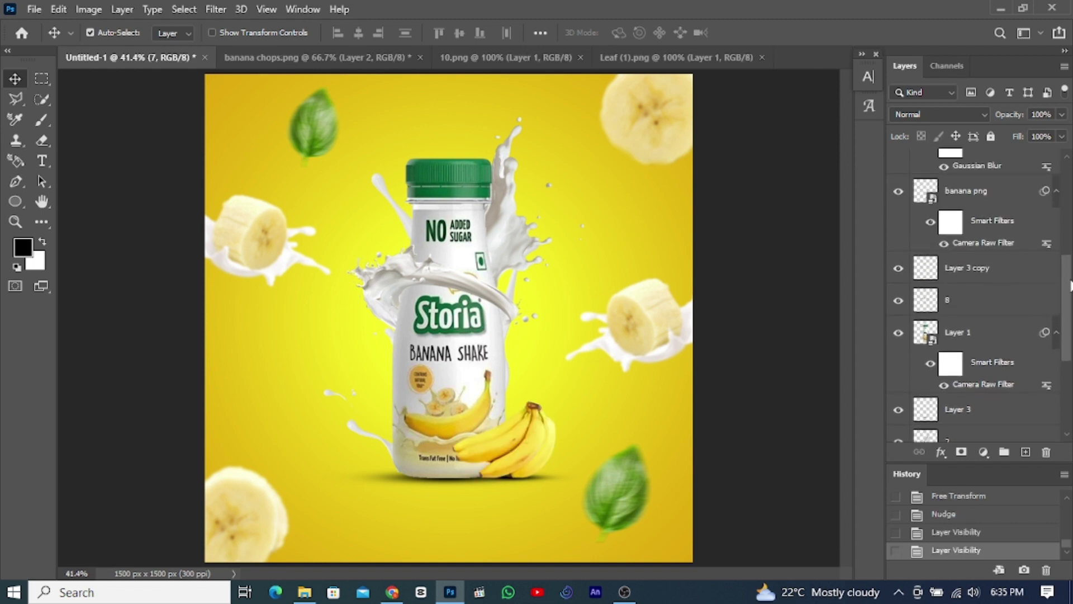
scroll(976, 296, "up", 1)
scroll(976, 297, "up", 1)
scroll(976, 296, "up", 1)
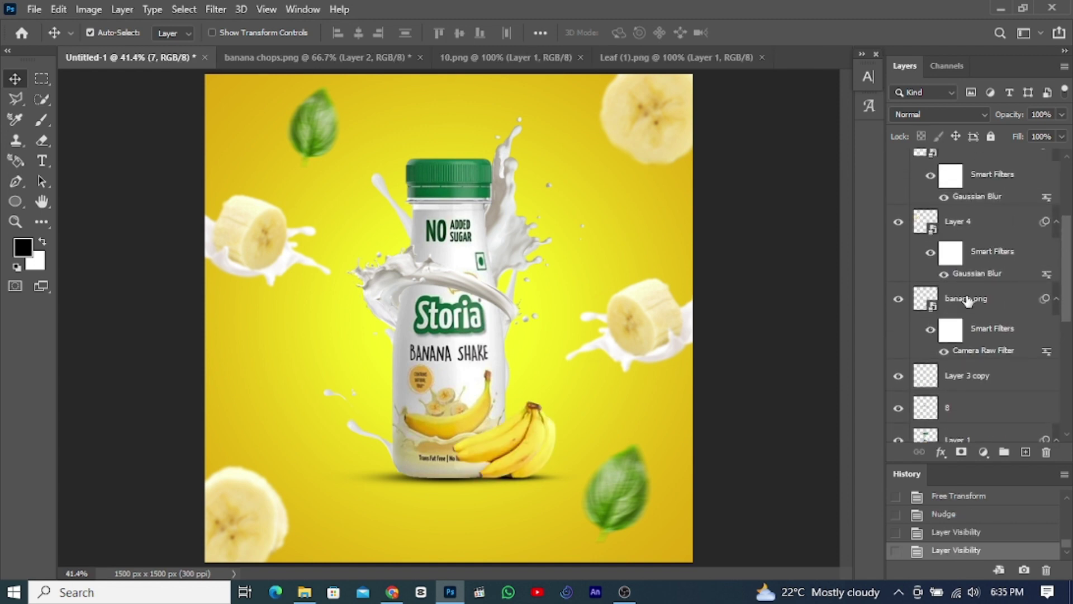
right_click(967, 300)
left_click(783, 165)
- Duplicate the bottle, flip the copy vertically, and place it beneath the original
key("ctrl+j")
key("ctrl+t")
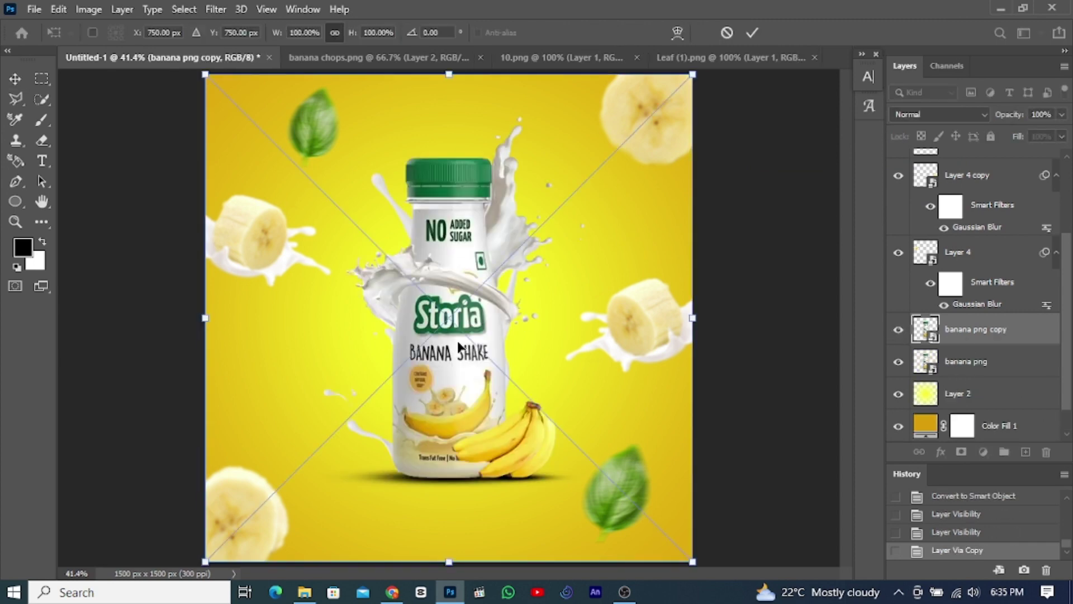
right_click(457, 346)
left_click(487, 330)
left_click_drag(470, 335, 455, 550)
key("Return")
left_click_drag(976, 329, 976, 364)
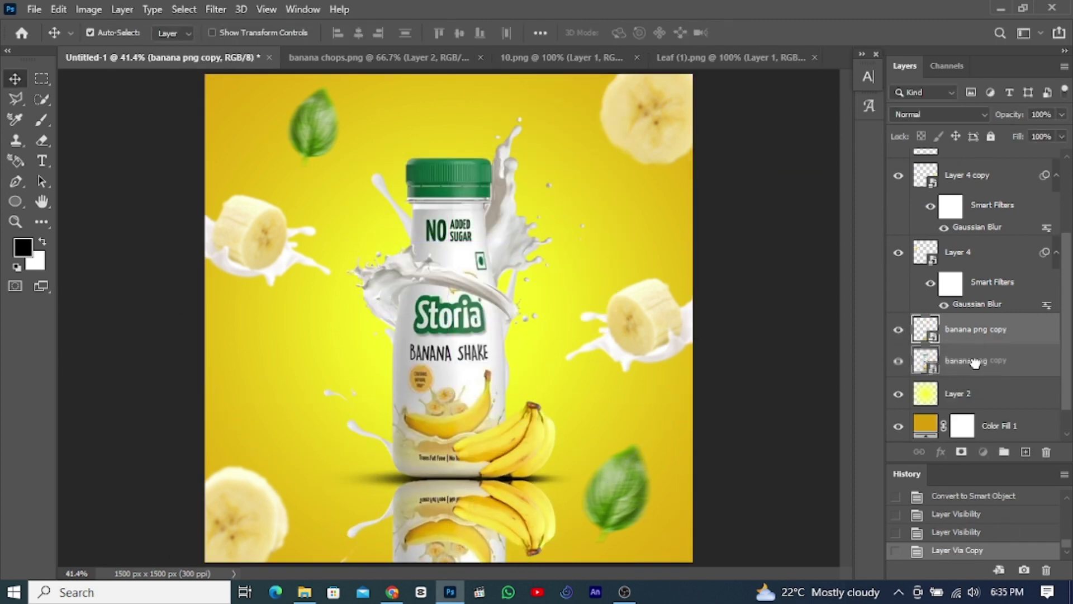
- Add an inverted mask to the reflection, paint its top back with a soft brush, and set 50% opacity
left_click(961, 451)
key("ctrl+i")
left_click(42, 119)
right_click(99, 154)
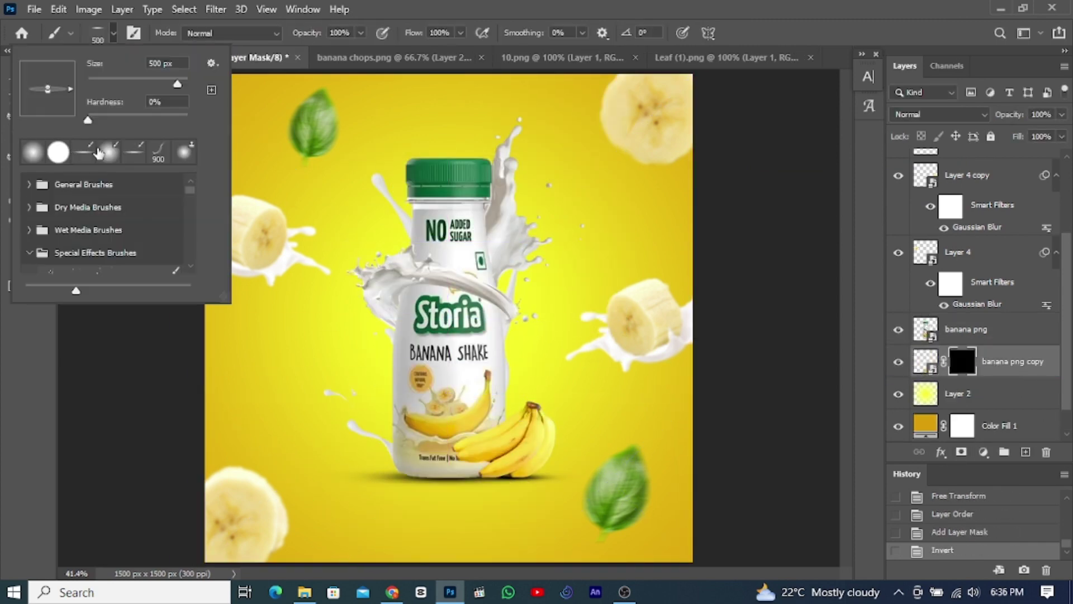
left_click(98, 154)
left_click_drag(431, 515, 451, 472)
left_click_drag(1000, 120, 971, 115)
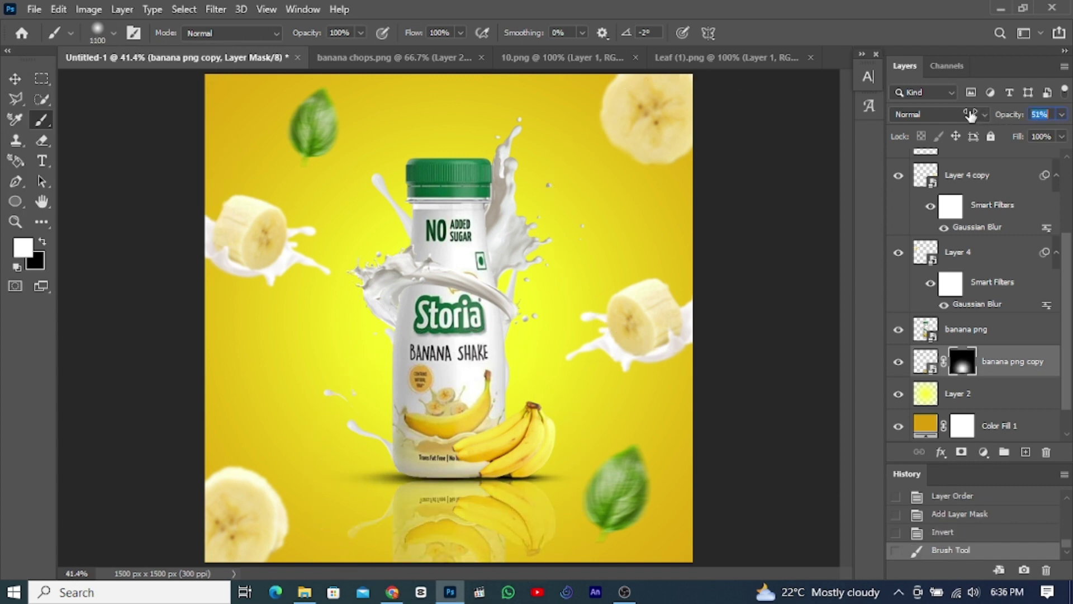
type("50")
left_click(15, 78)
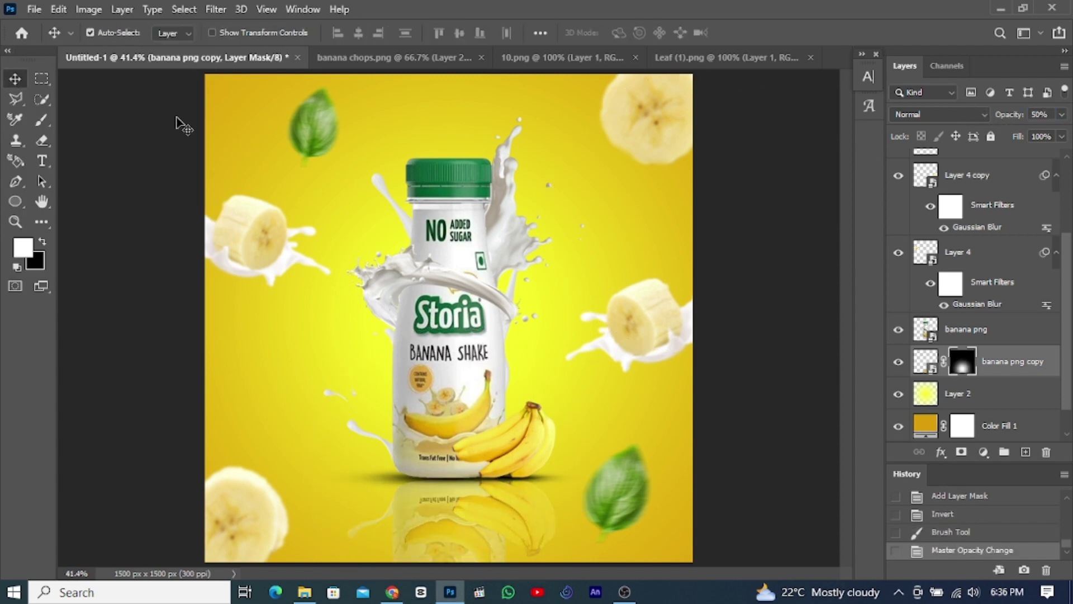
- Merge all layers into one smart object and apply Camera Raw texture, clarity and +15 dehaze
key("ctrl+alt+a")
right_click(966, 161)
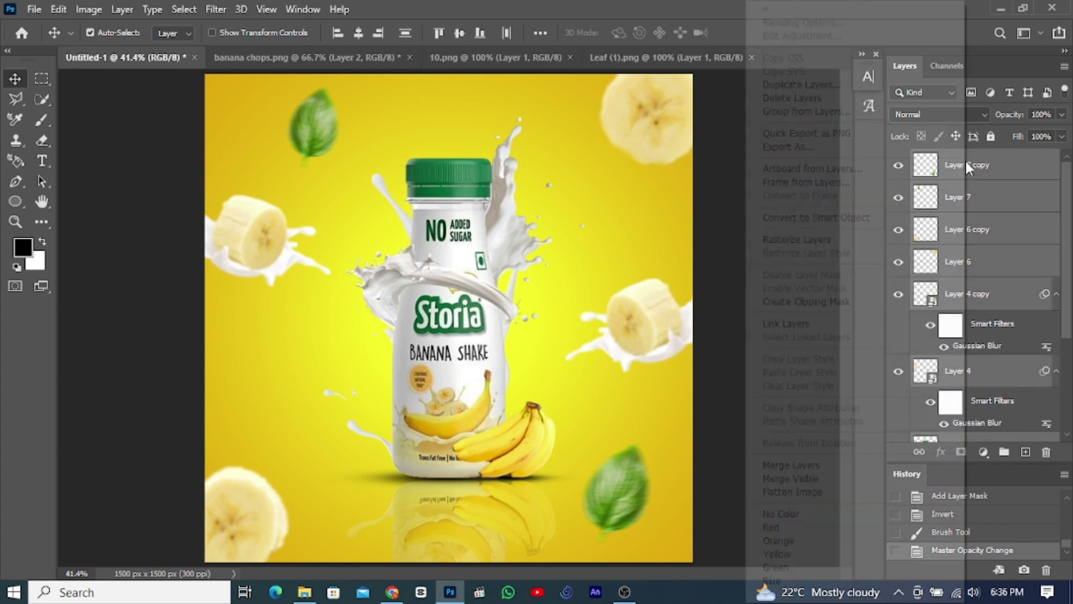
left_click(885, 170)
key("ctrl+shift+a")
scroll(847, 297, "down", 3)
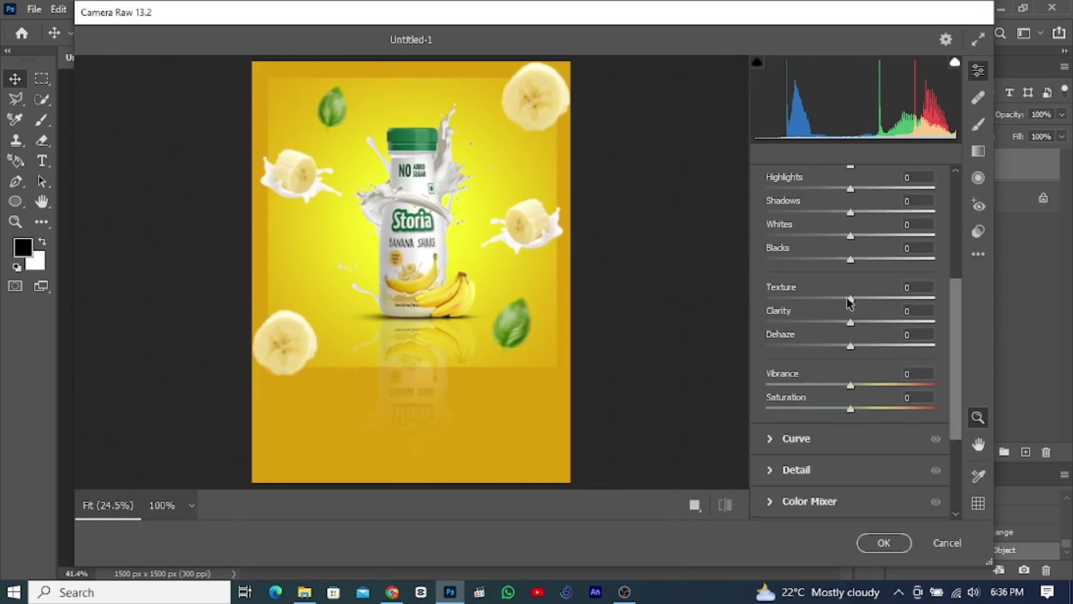
left_click_drag(850, 322, 863, 323)
left_click_drag(850, 345, 863, 345)
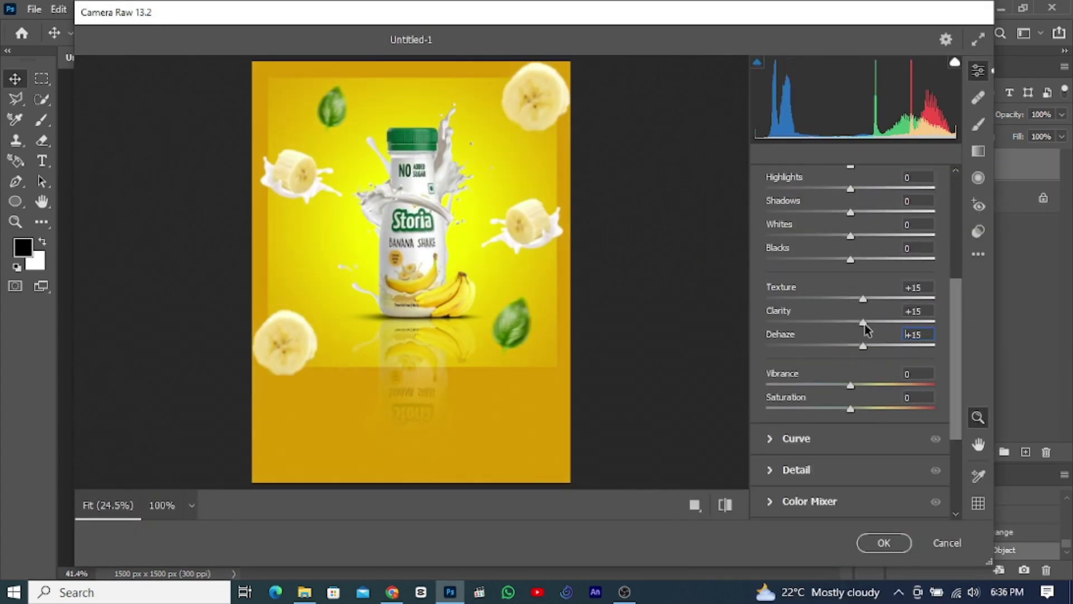
key("Return")
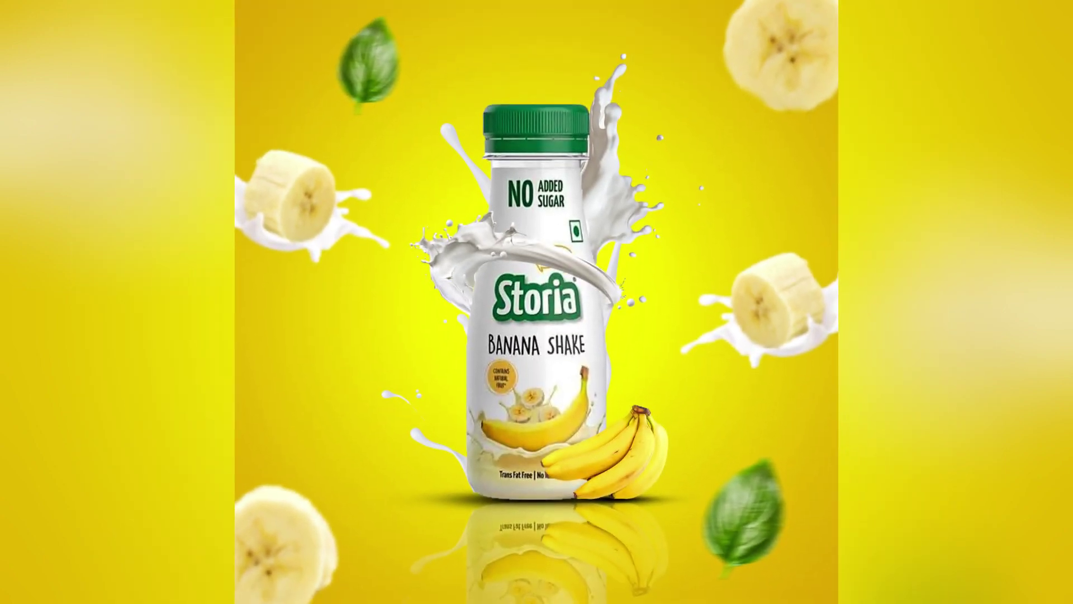